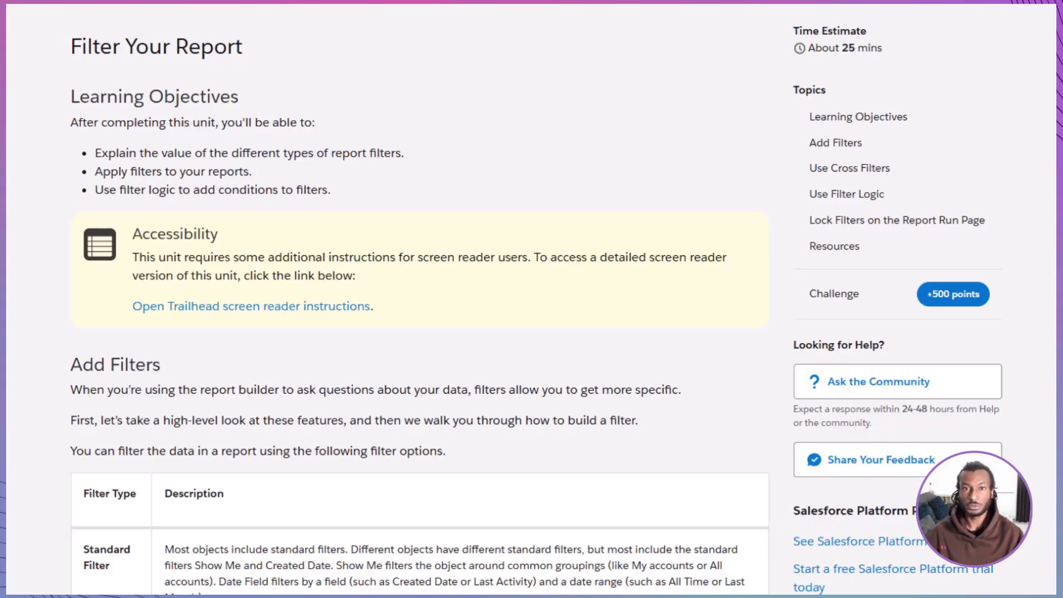
# Scroll the Trailhead unit down to the Add Filters table of filter types.
pyautogui.scroll(-5, 420, 310)
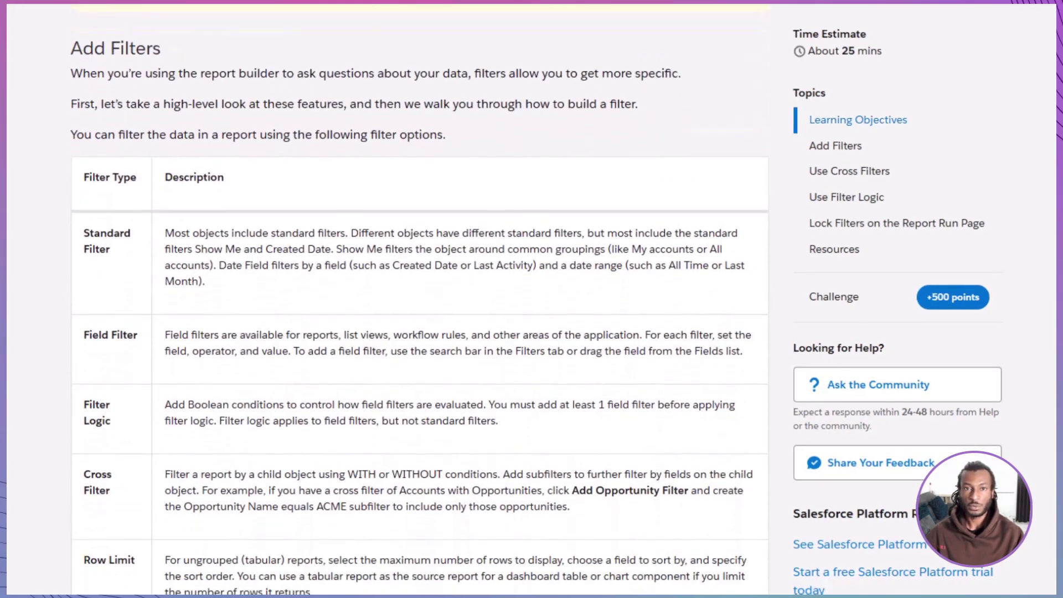
pyautogui.scroll(-1, 419, 299)
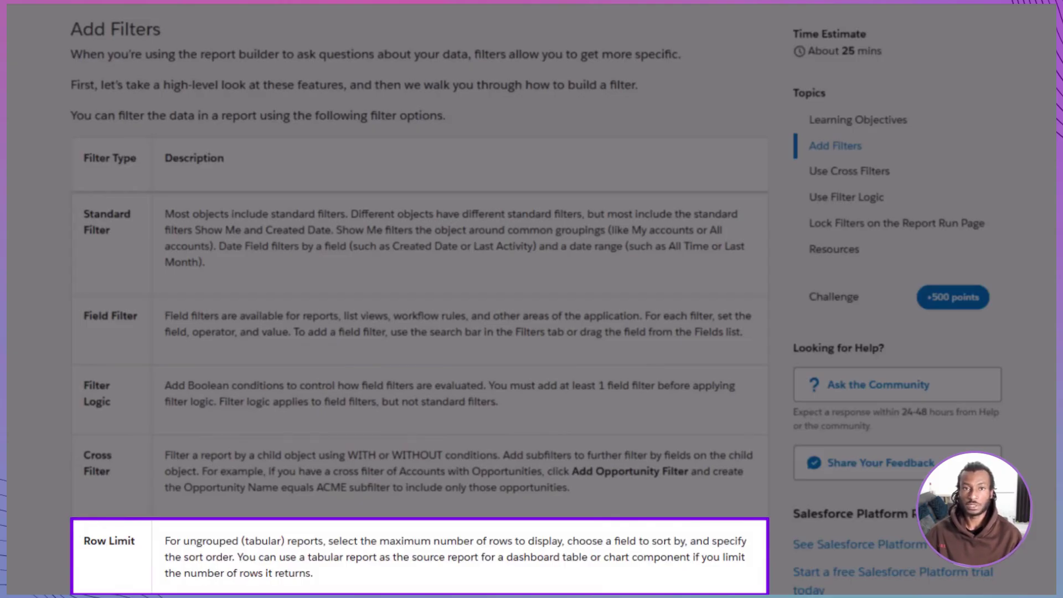
# Scroll on to the numbered steps for filtering Direct Customer Accounts to Customer - Direct.
pyautogui.scroll(-10, 419, 299)
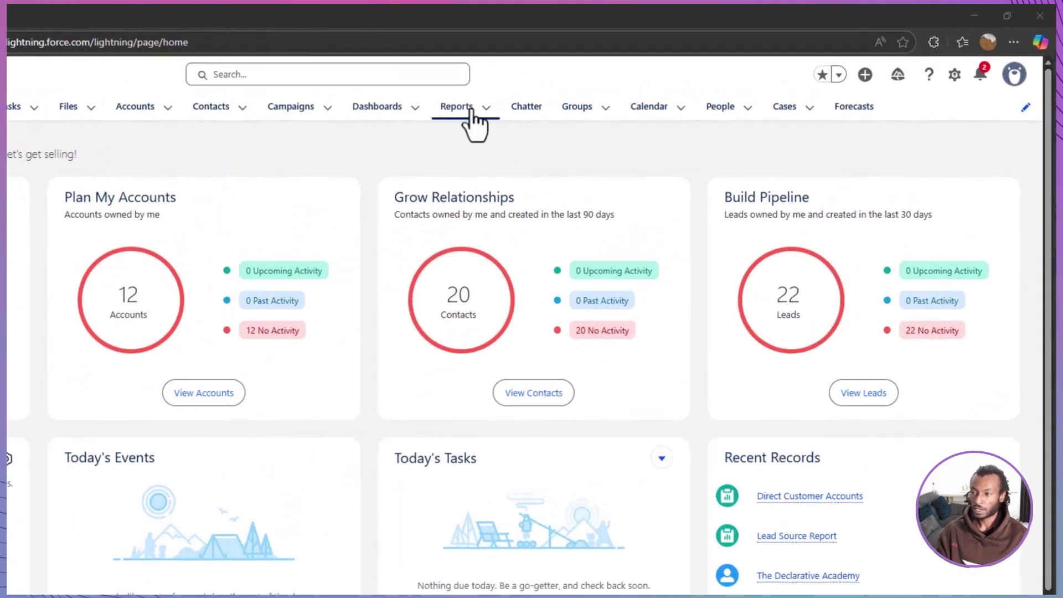
# Open the Direct Customer Accounts report for editing and set Show Me to My accounts.
pyautogui.click(477, 111)
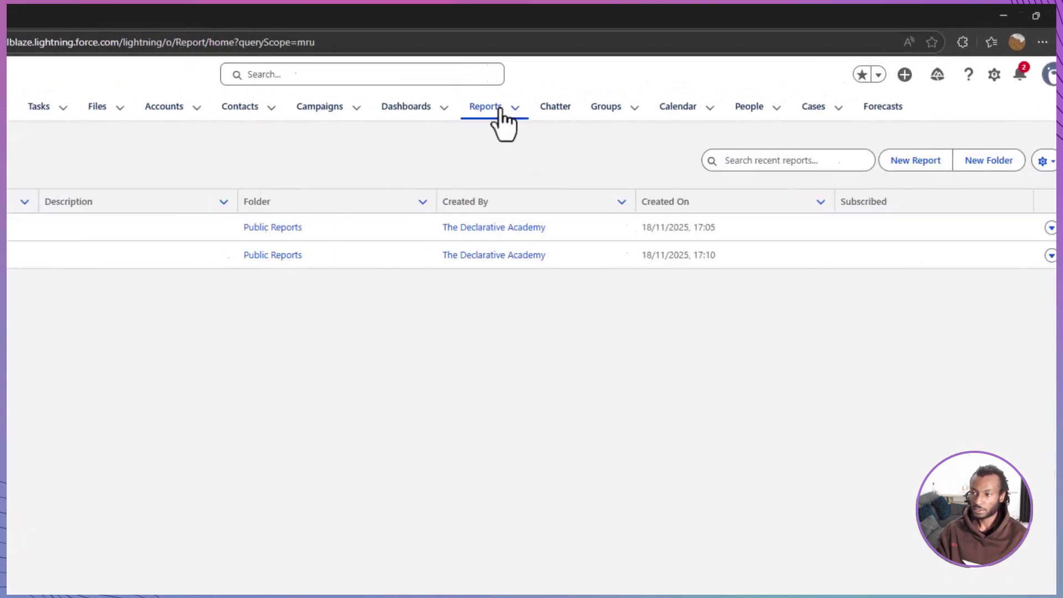
pyautogui.click(173, 228)
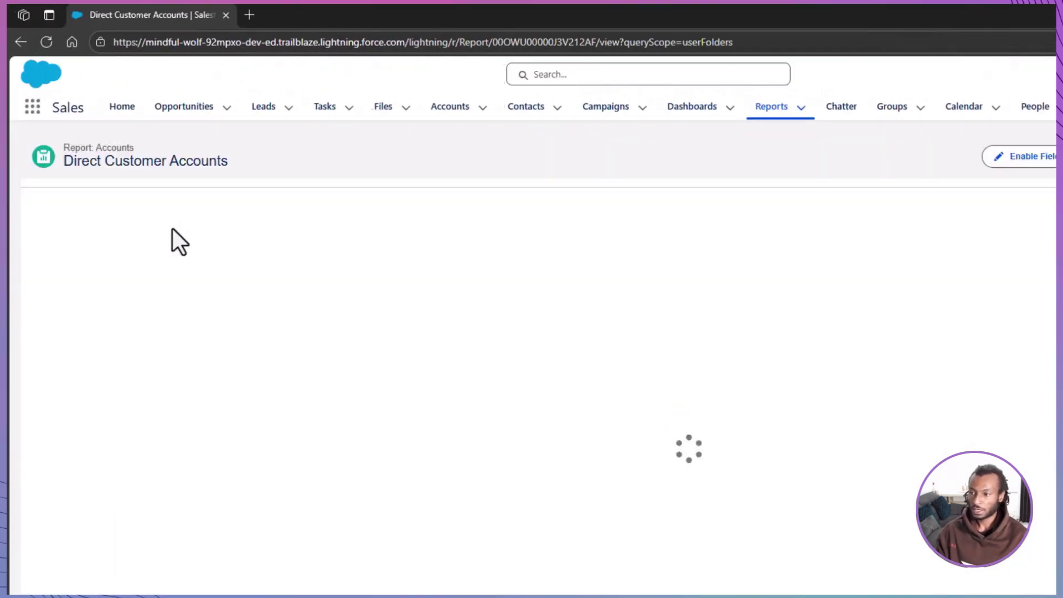
pyautogui.click(983, 156)
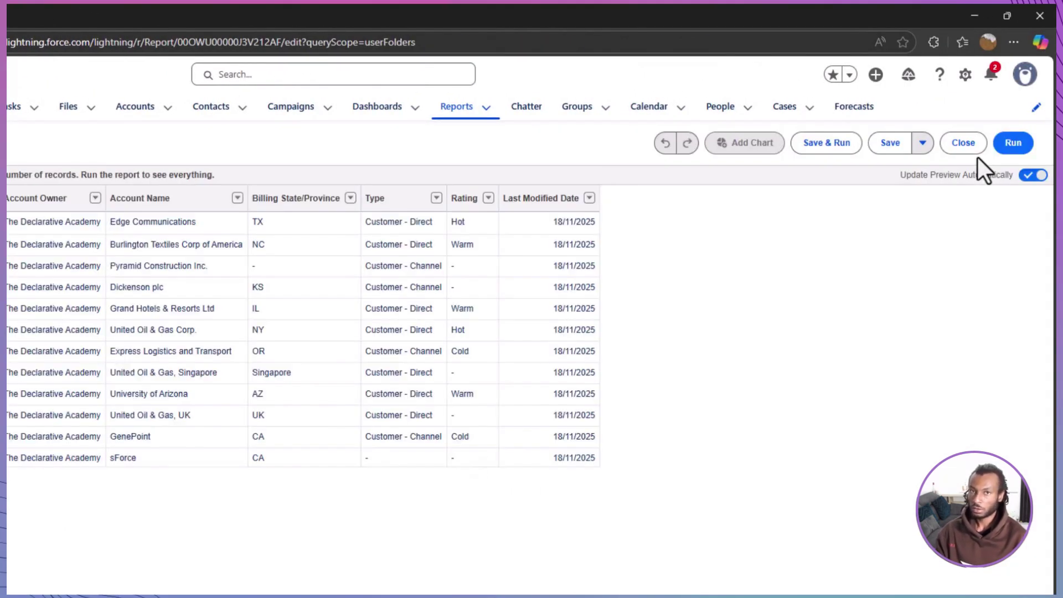
pyautogui.click(176, 185)
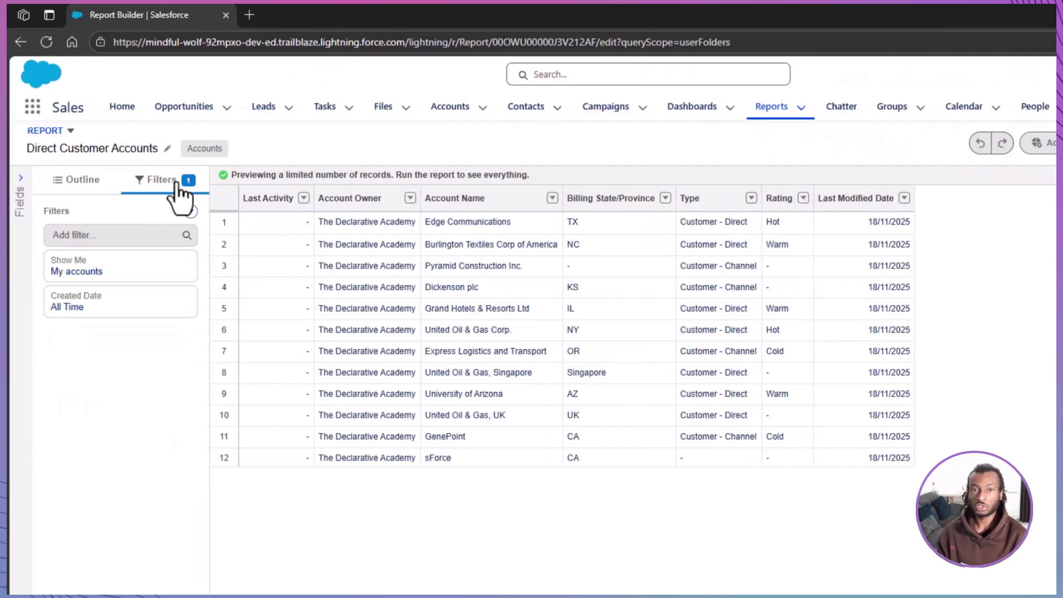
pyautogui.click(136, 273)
pyautogui.click(302, 274)
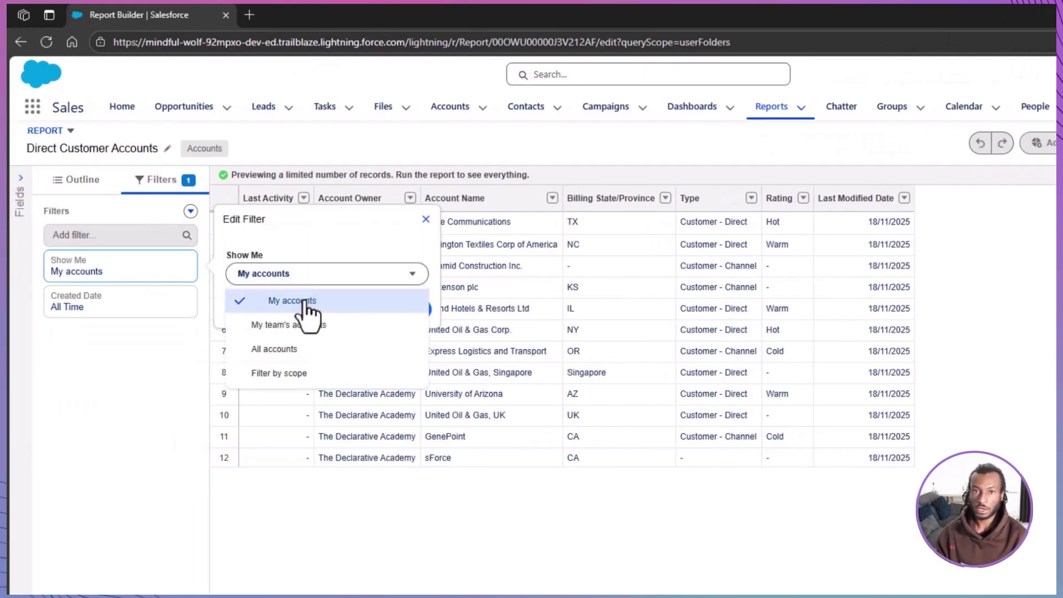
pyautogui.click(307, 302)
pyautogui.click(411, 308)
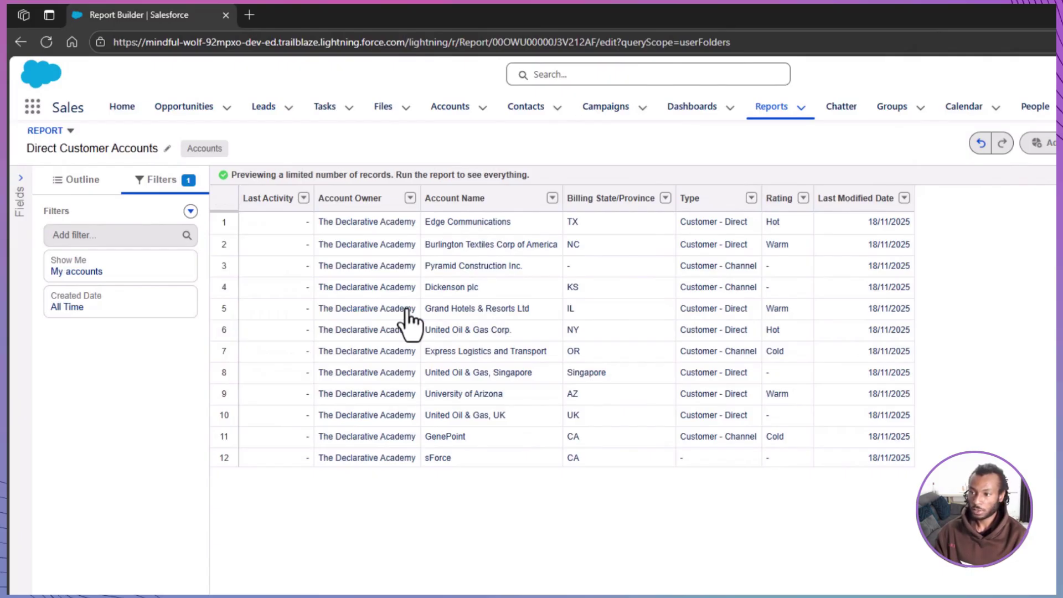
# Add a Type equals Customer - Direct filter, then save and run the report.
pyautogui.click(153, 234)
pyautogui.write('Type')
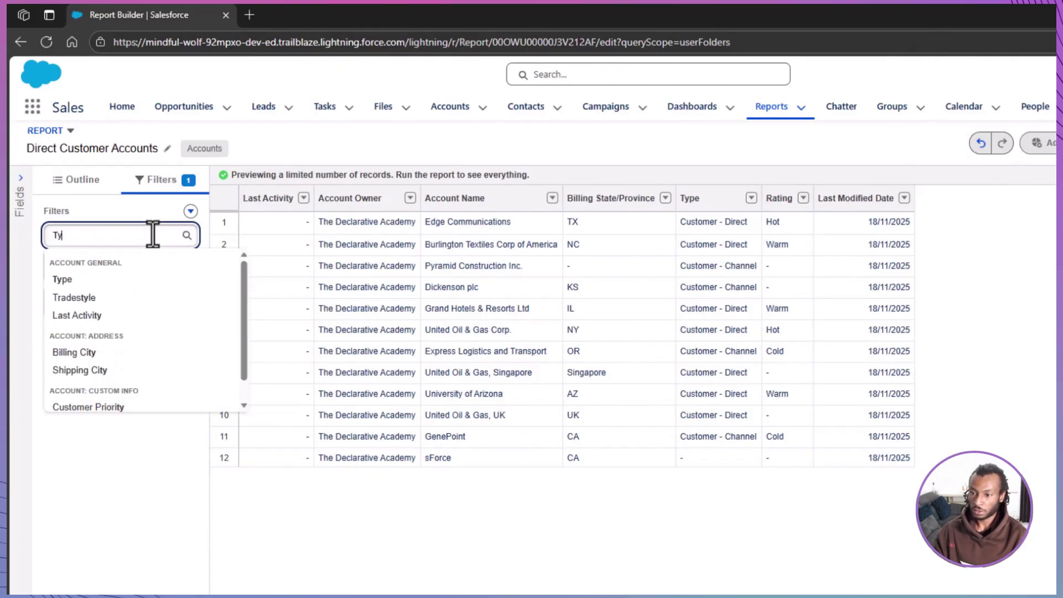
pyautogui.click(144, 282)
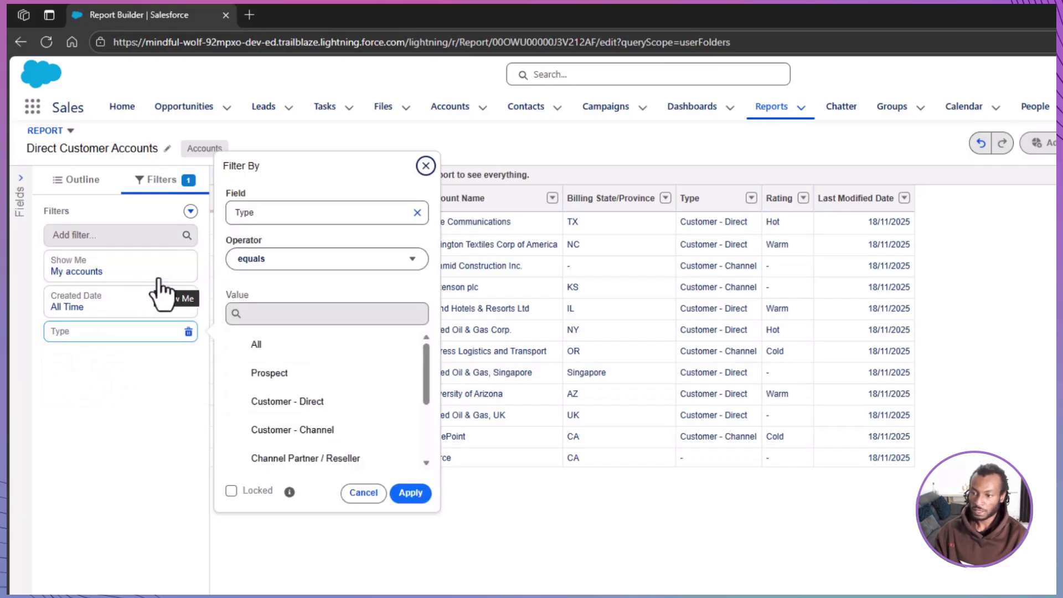
pyautogui.click(352, 408)
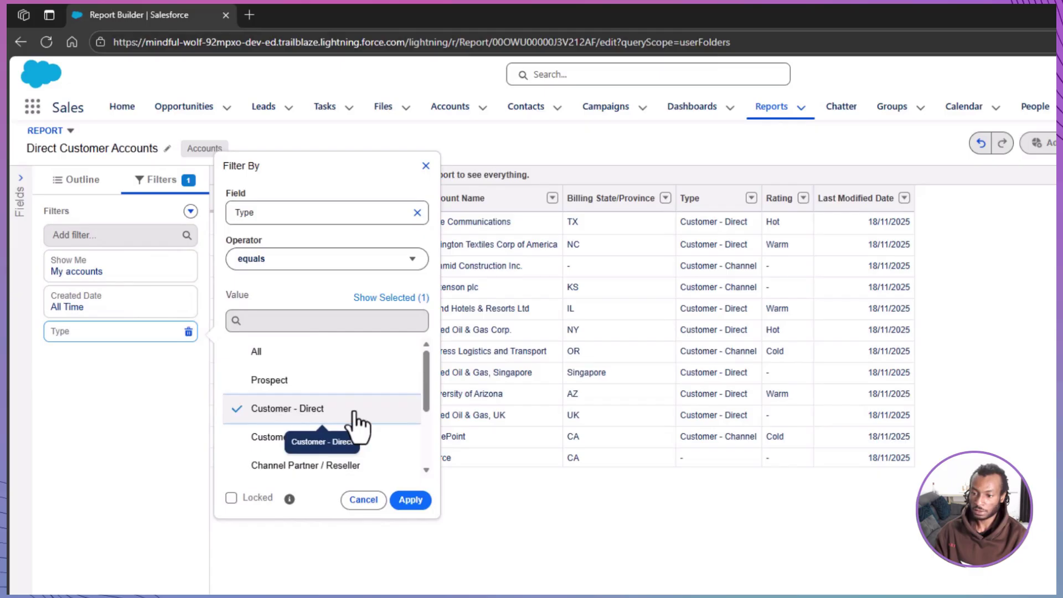
pyautogui.click(411, 500)
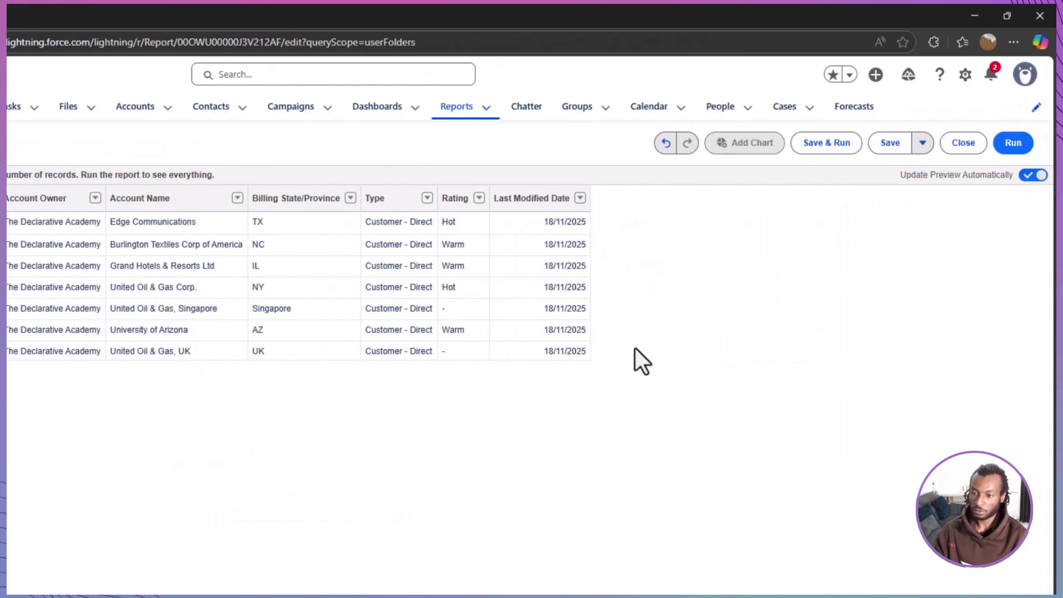
pyautogui.click(821, 142)
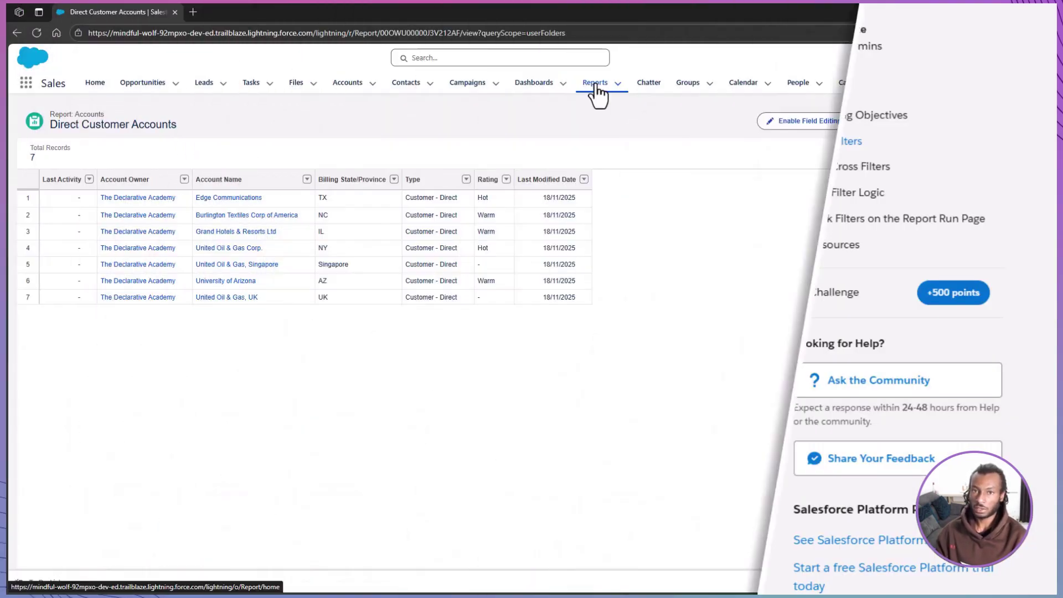
# Start a new report of the Accounts report type.
pyautogui.click(590, 92)
pyautogui.click(886, 160)
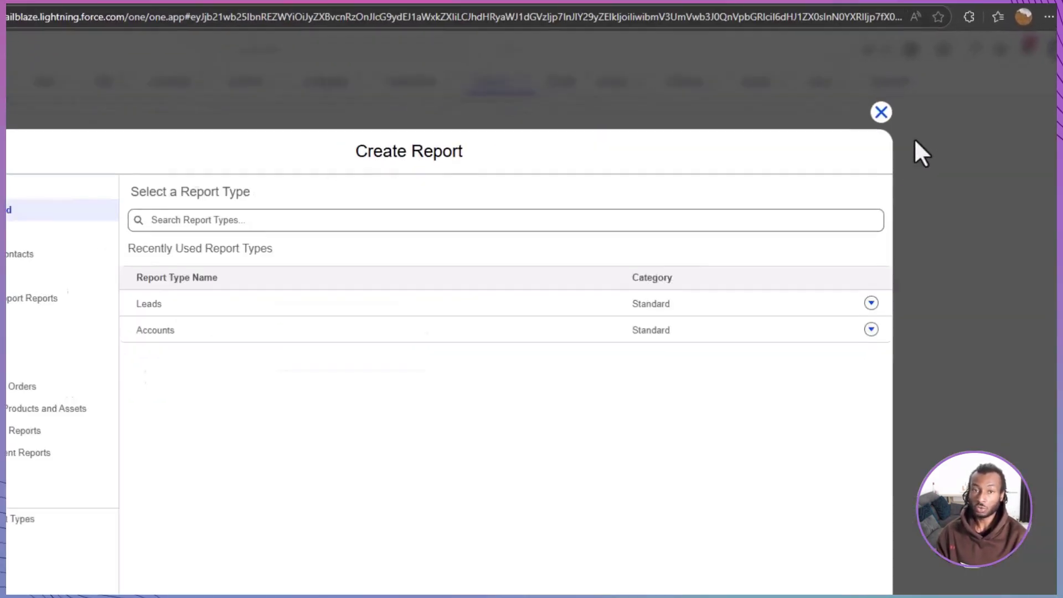
pyautogui.click(409, 250)
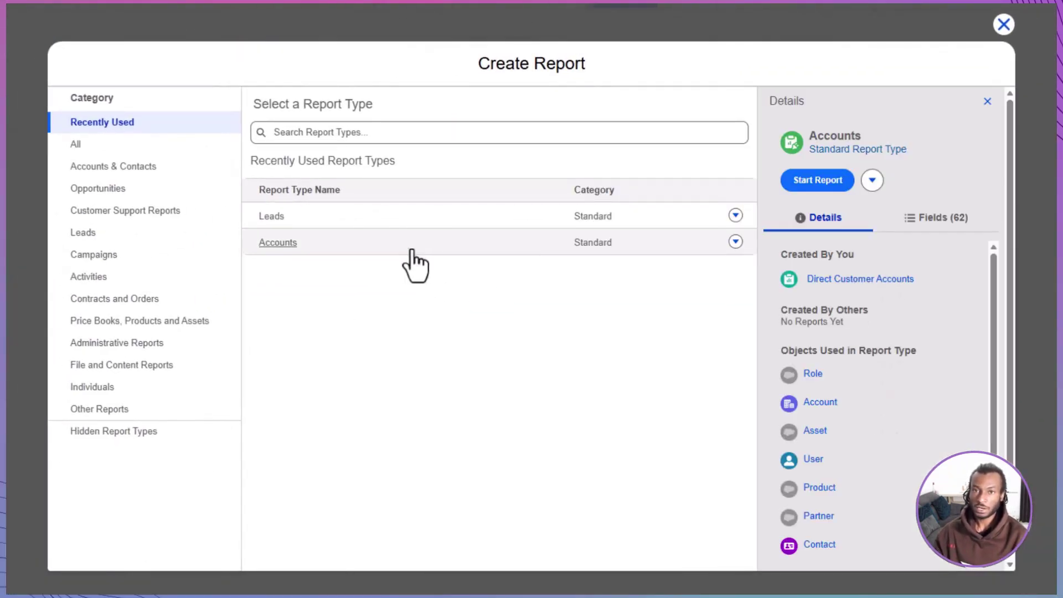
pyautogui.click(819, 179)
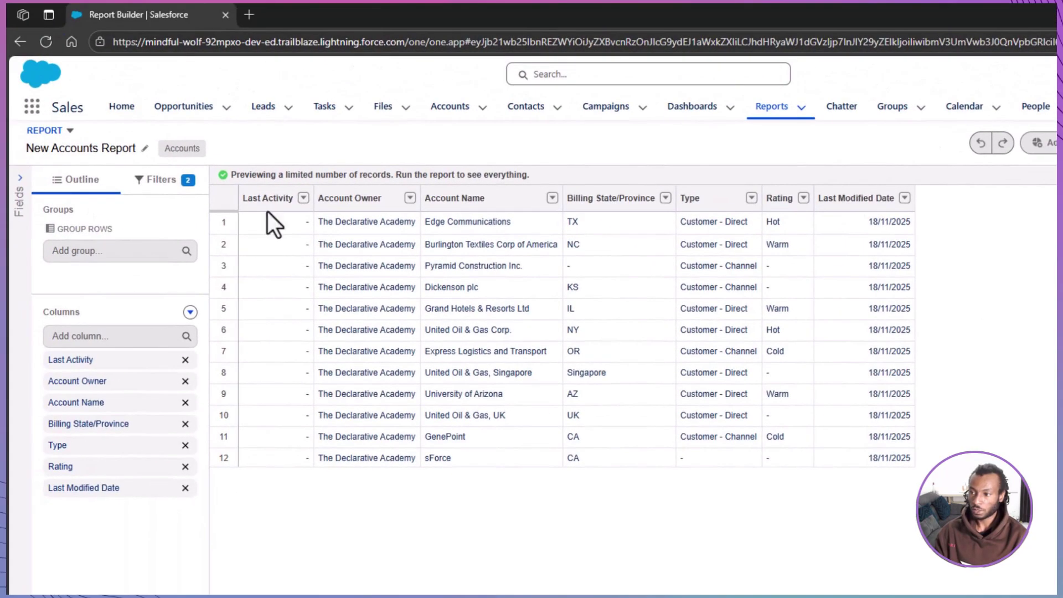
# Set Show Me to All accounts and the Created Date range to All Time.
pyautogui.click(19, 80)
pyautogui.click(10, 166)
pyautogui.click(260, 272)
pyautogui.click(280, 349)
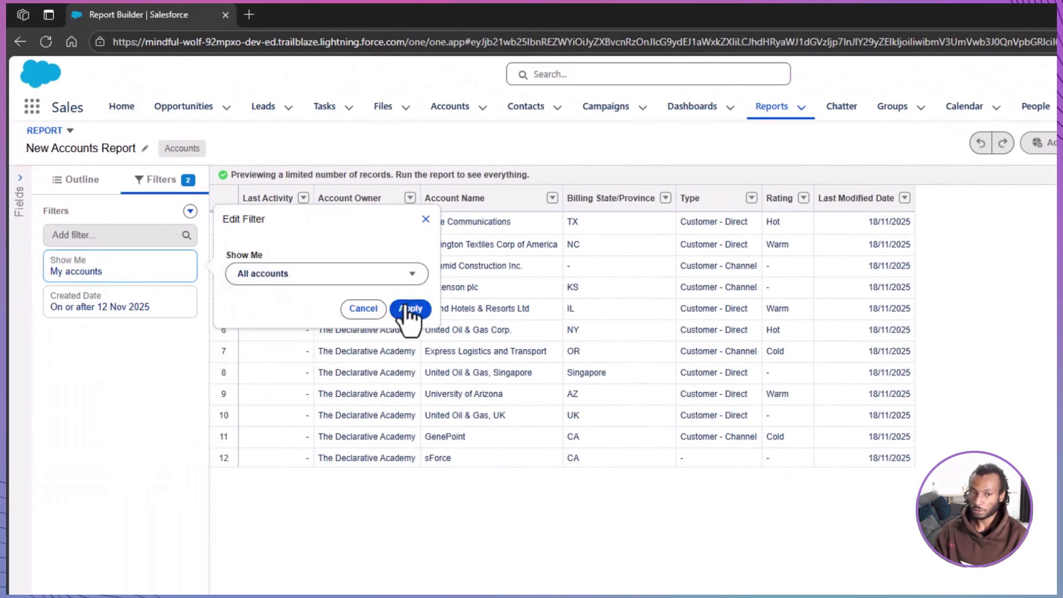
pyautogui.click(411, 308)
pyautogui.click(166, 304)
pyautogui.click(255, 290)
pyautogui.click(277, 332)
pyautogui.click(409, 342)
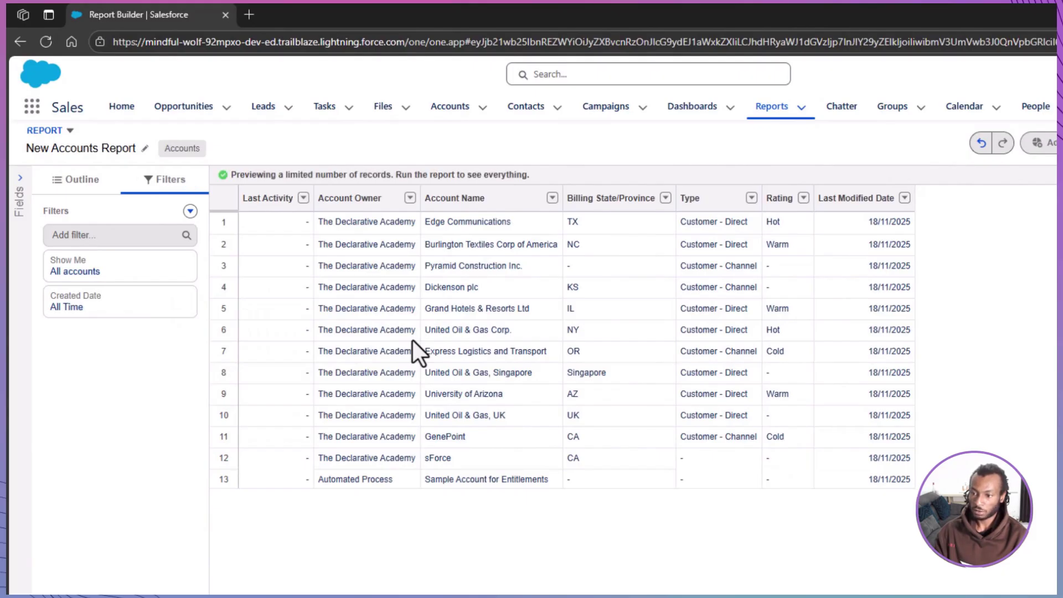
# Add an Accounts with Opportunities cross filter.
pyautogui.click(190, 211)
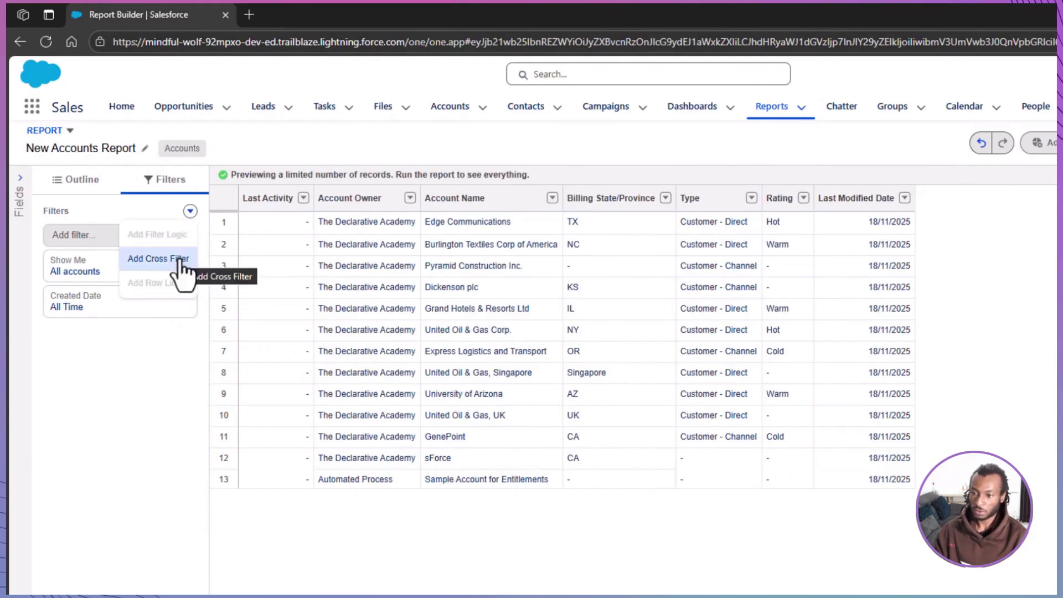
pyautogui.click(182, 264)
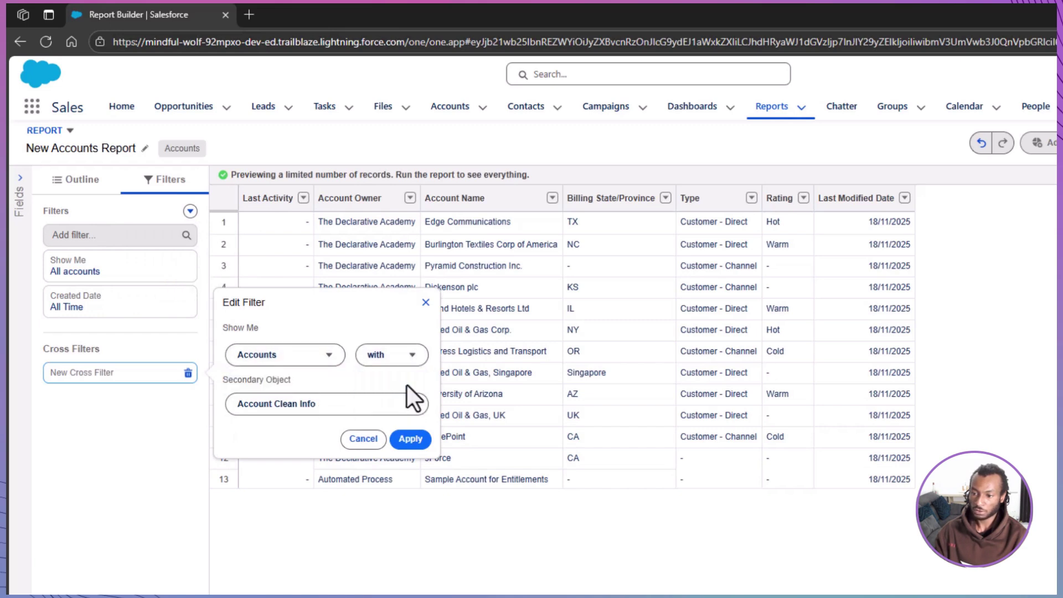
pyautogui.click(414, 409)
pyautogui.moveTo(427, 443); pyautogui.dragTo(430, 491)
pyautogui.click(400, 512)
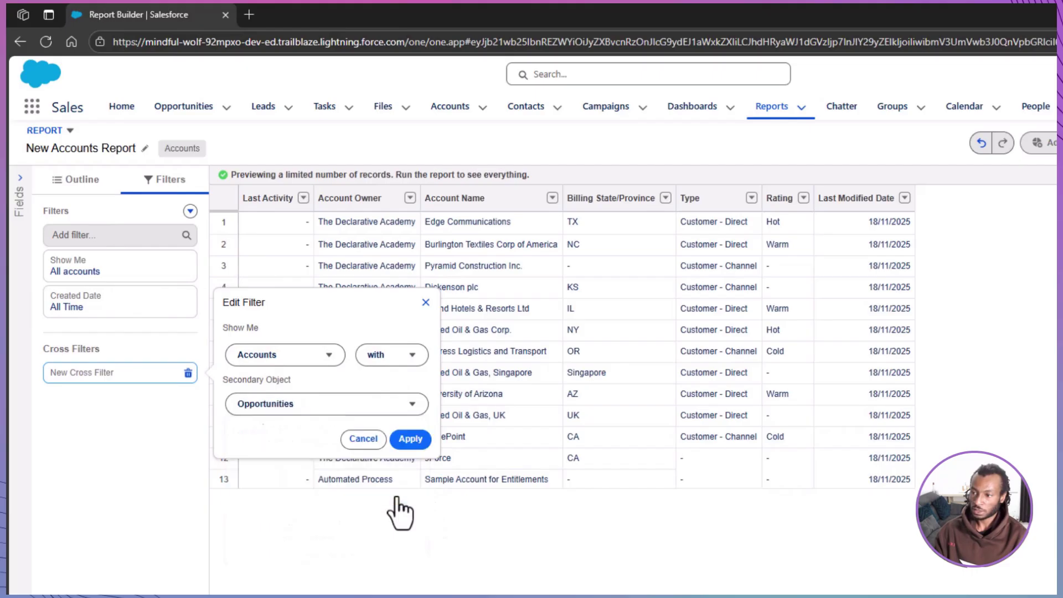
pyautogui.click(411, 439)
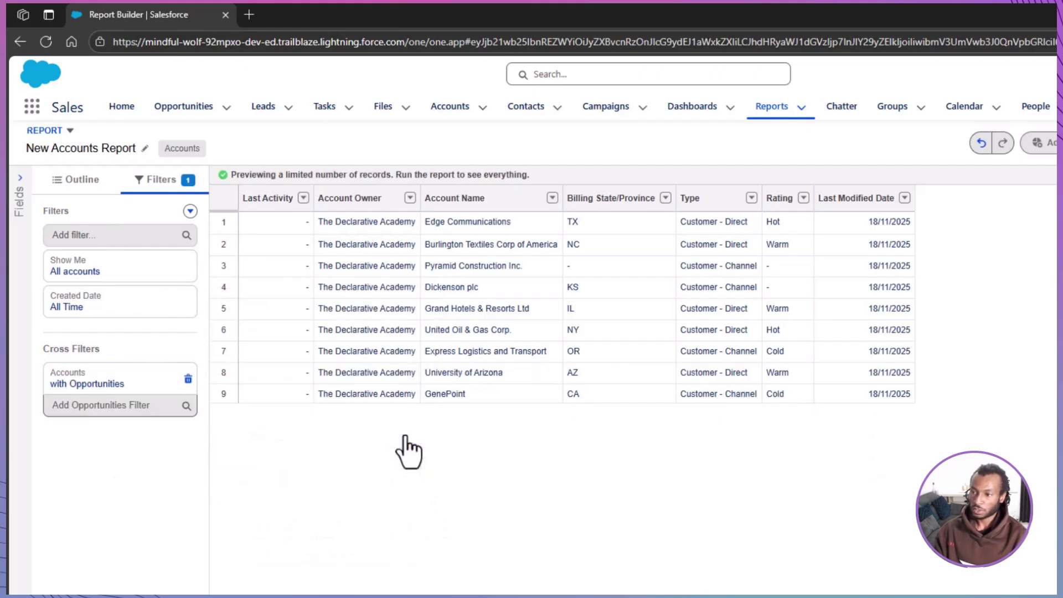
# Add a Stage equals Prospecting, Qualification, Needs Analysis or Value Proposition subfilter.
pyautogui.click(161, 408)
pyautogui.scroll(-2, 188, 449)
pyautogui.click(161, 467)
pyautogui.click(285, 346)
pyautogui.click(288, 354)
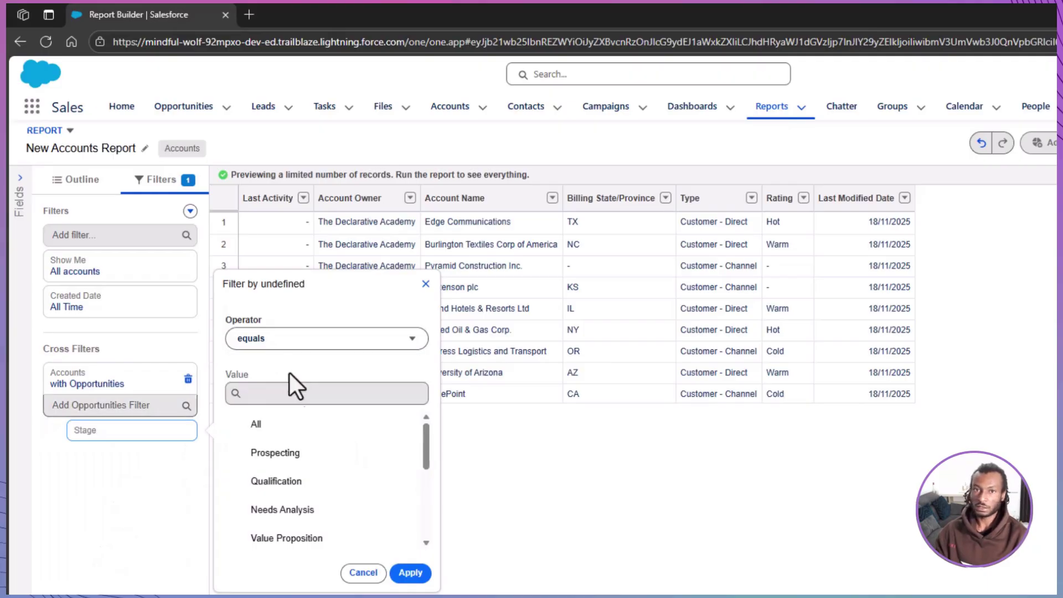
pyautogui.click(310, 454)
pyautogui.click(321, 486)
pyautogui.click(346, 515)
pyautogui.click(370, 542)
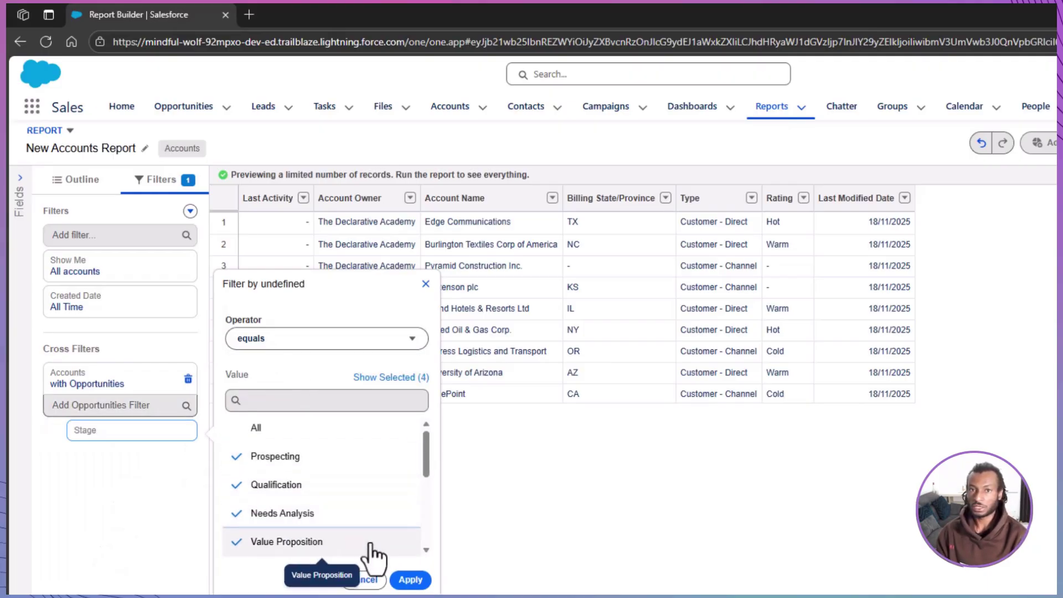
pyautogui.click(411, 579)
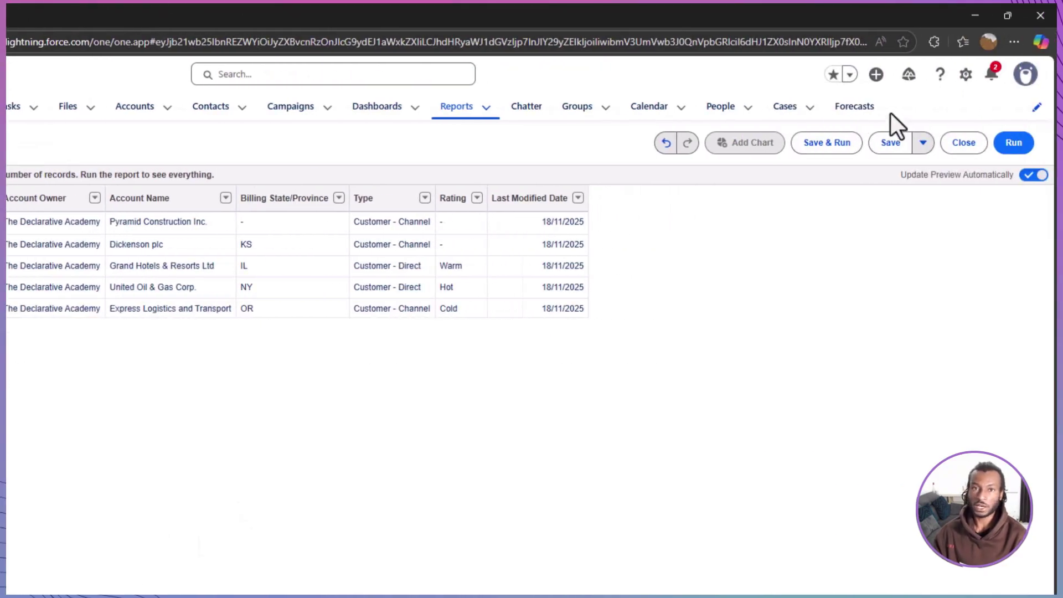
# Save the Accounts report under the name 'Accounts with Early Stage Opp.'.
pyautogui.click(890, 143)
pyautogui.write('Accounts with Early Stage Opp .')
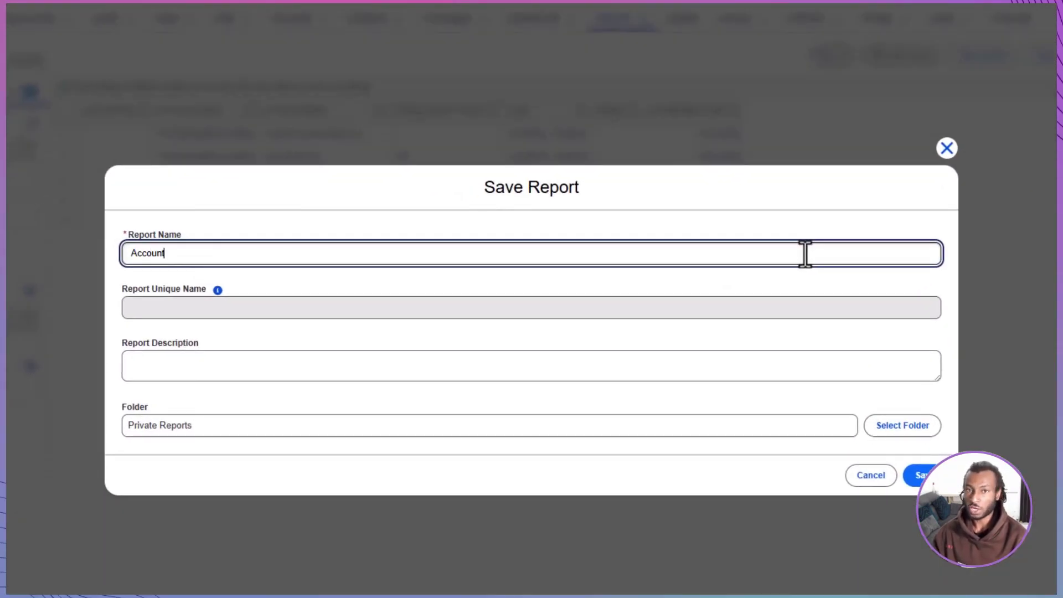
pyautogui.click(921, 475)
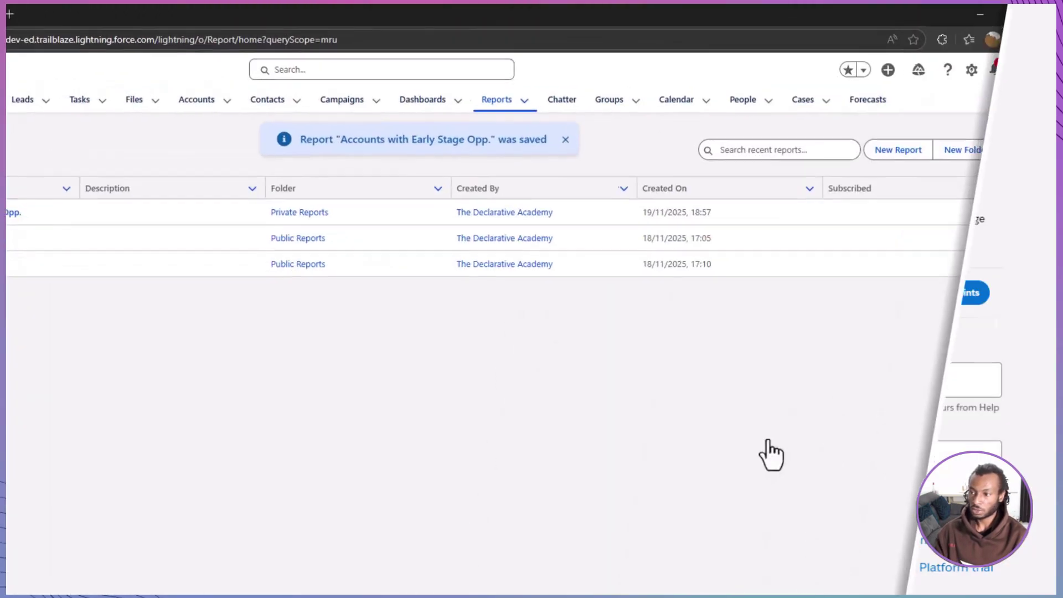
# Start a new Opportunities report with the Close Date range widened to All Time.
pyautogui.click(897, 149)
pyautogui.click(97, 190)
pyautogui.click(282, 199)
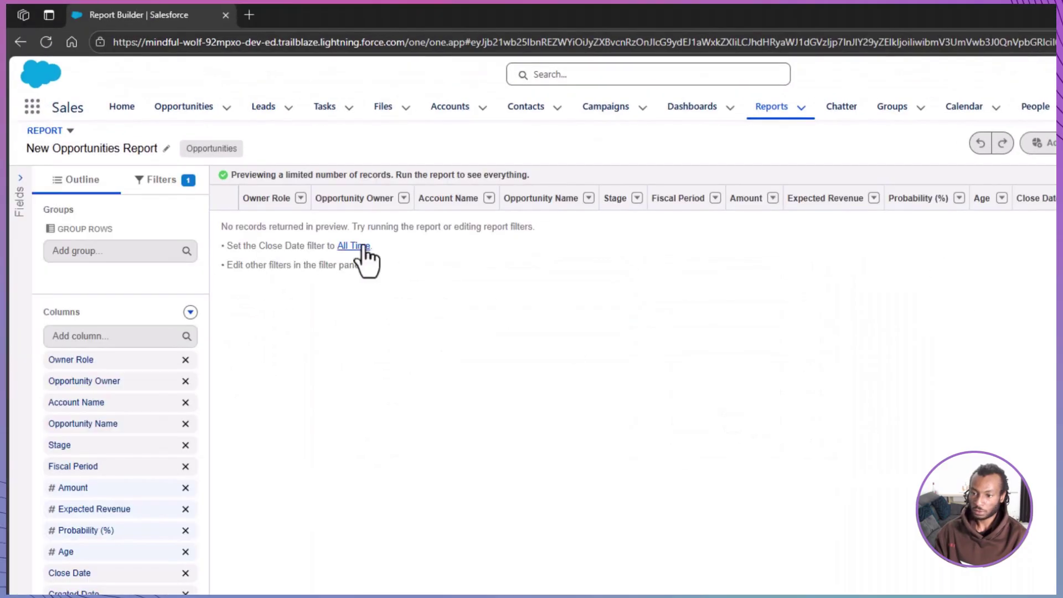
pyautogui.click(363, 247)
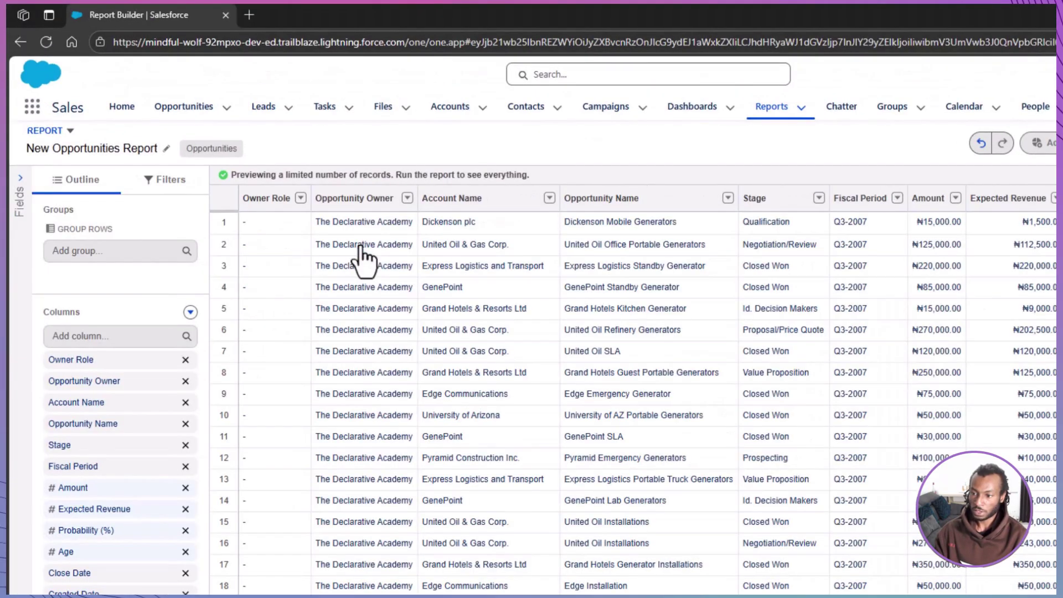
# Add an Amount greater than 100000 filter.
pyautogui.click(131, 236)
pyautogui.write('amount')
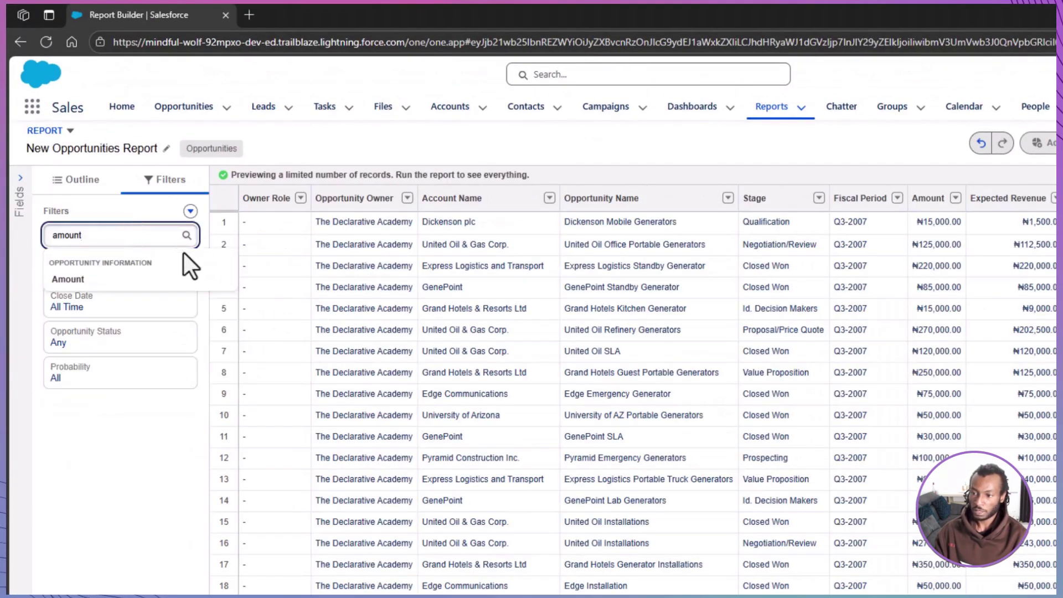
pyautogui.click(77, 278)
pyautogui.click(327, 403)
pyautogui.click(330, 505)
pyautogui.click(351, 449)
pyautogui.write('100000')
pyautogui.click(410, 490)
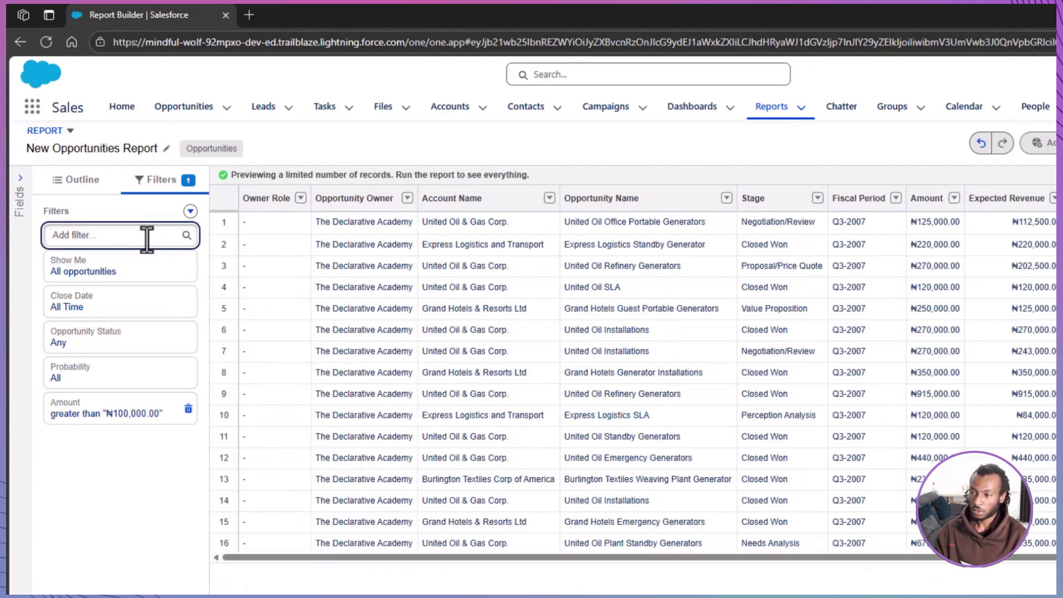
# Add a Probability (%) greater than 50 filter.
pyautogui.click(147, 235)
pyautogui.write('Prob')
pyautogui.click(156, 280)
pyautogui.click(363, 439)
pyautogui.click(332, 539)
pyautogui.click(334, 487)
pyautogui.write('50')
pyautogui.click(409, 524)
pyautogui.click(191, 211)
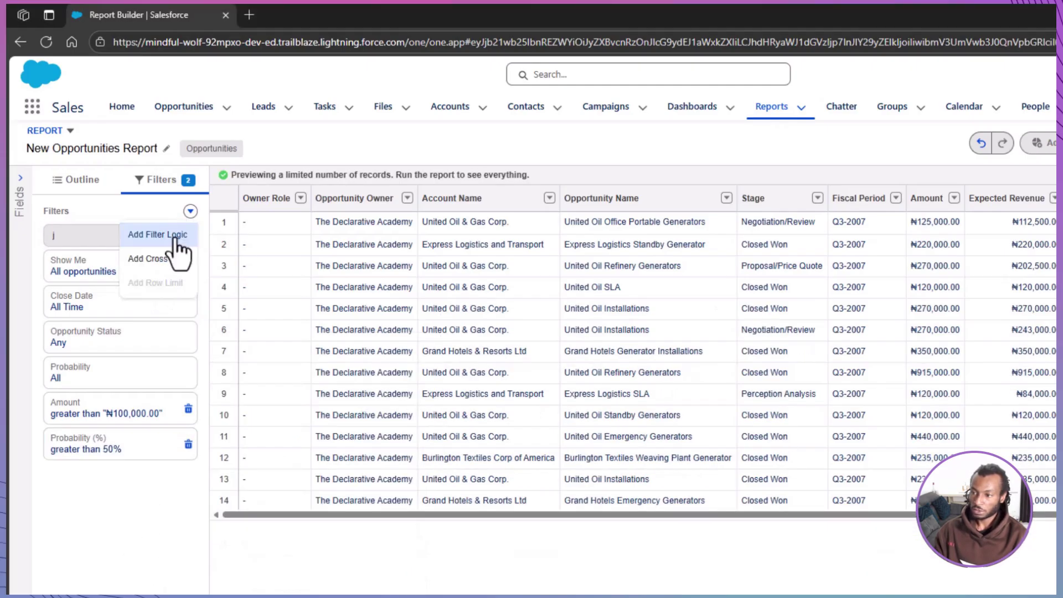
pyautogui.click(166, 236)
# Change the filter logic from 1 AND 2 to 1 OR 2 and apply it.
pyautogui.doubleClick(151, 419)
pyautogui.write('OR 2')
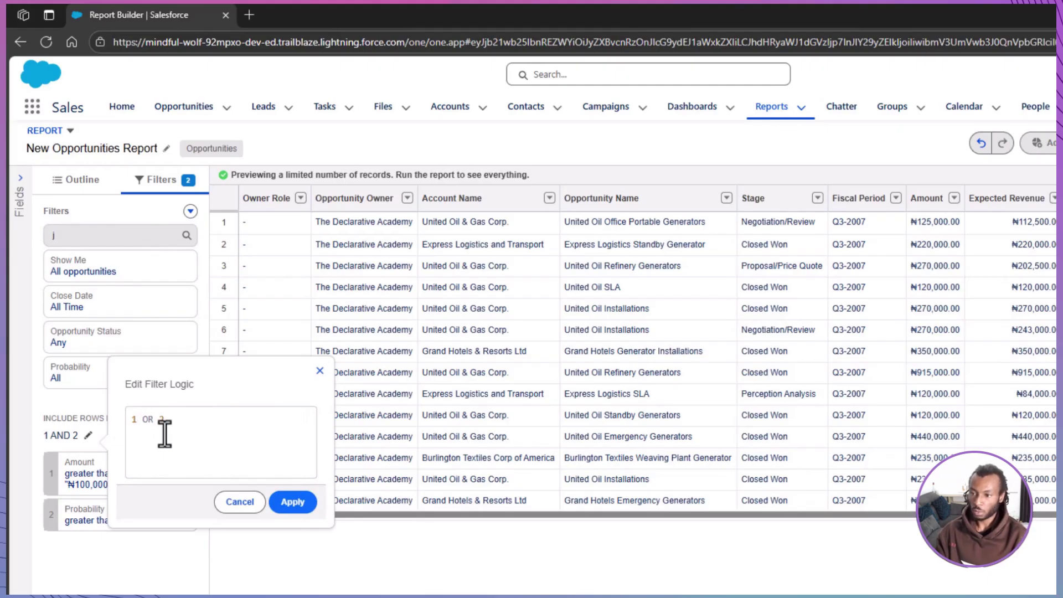
pyautogui.click(292, 502)
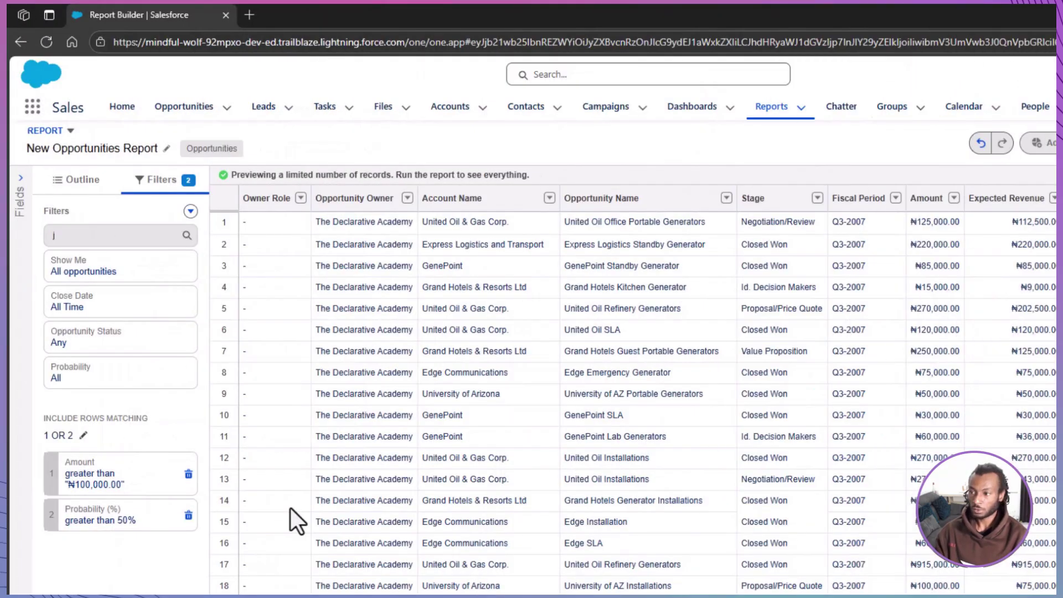
# Open the Amount filter to review its Locked option.
pyautogui.click(163, 474)
pyautogui.moveTo(289, 559)
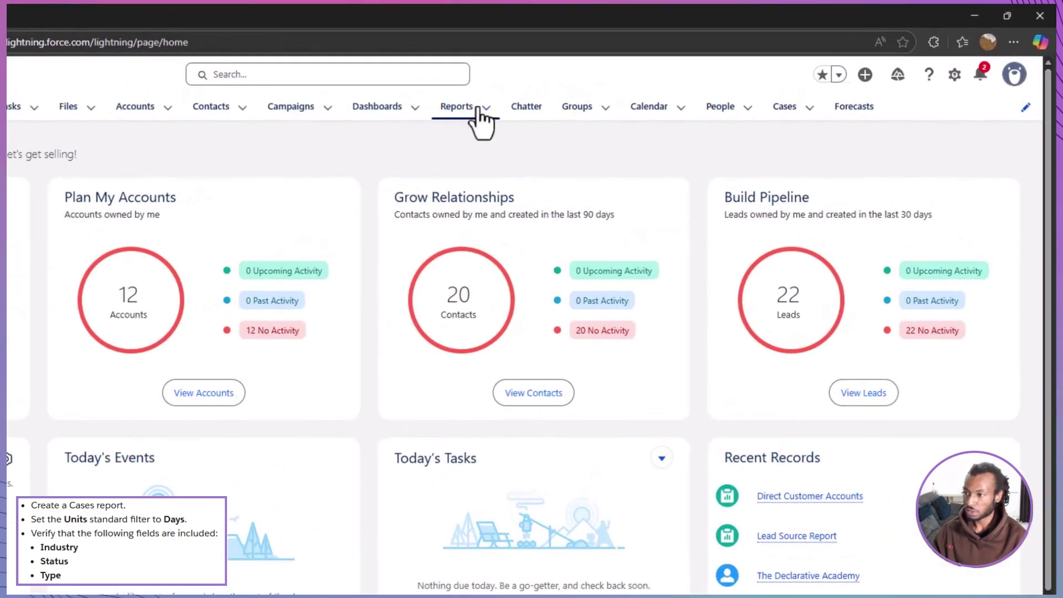
# Start a new report from the Cases report type, found by searching 'Cases' in All categories.
pyautogui.click(609, 83)
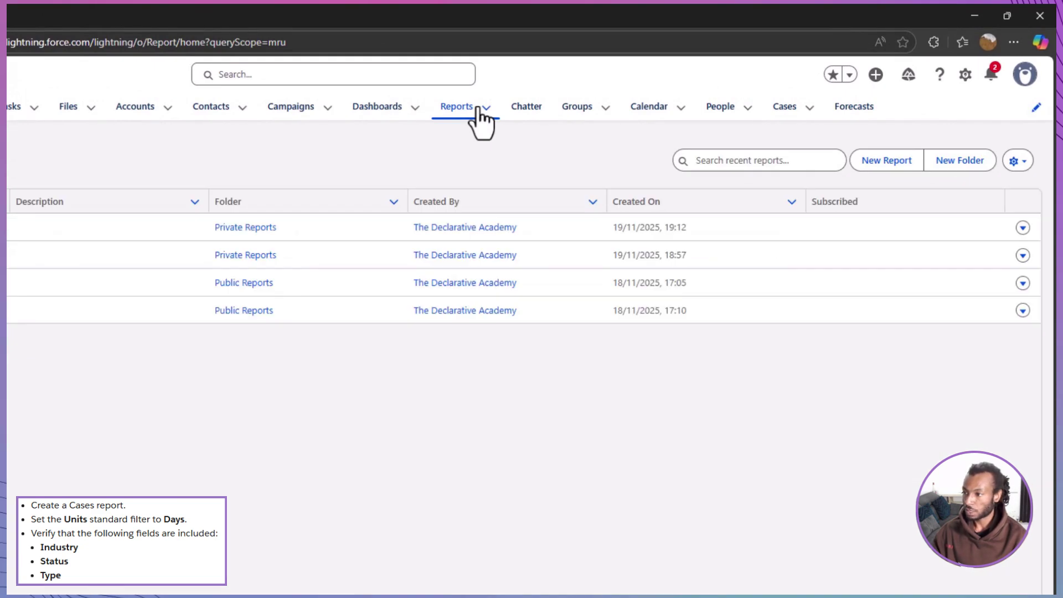
pyautogui.click(888, 162)
pyautogui.click(222, 154)
pyautogui.click(341, 140)
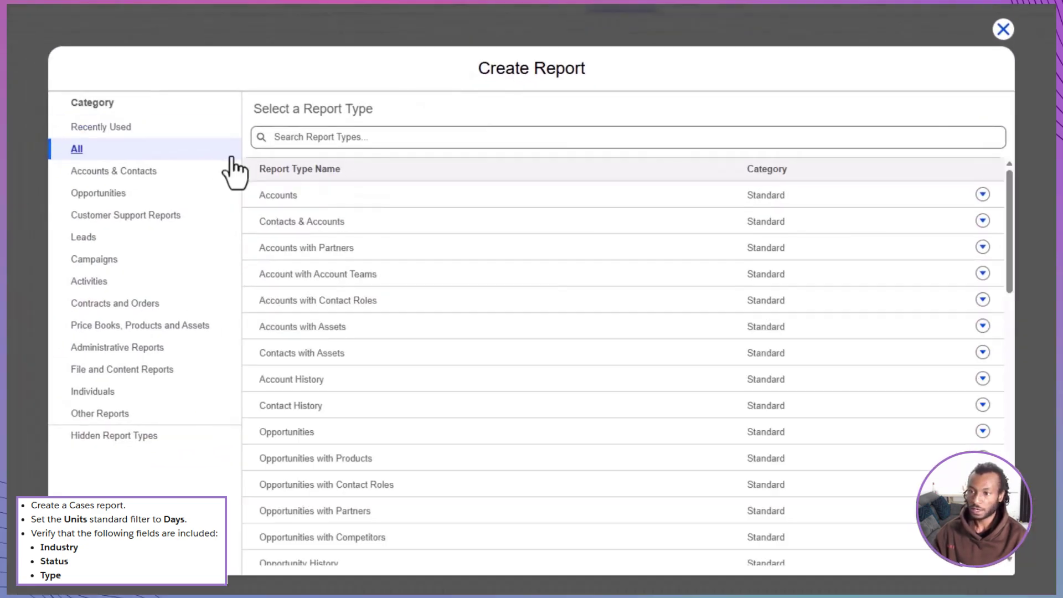
pyautogui.write('Cases')
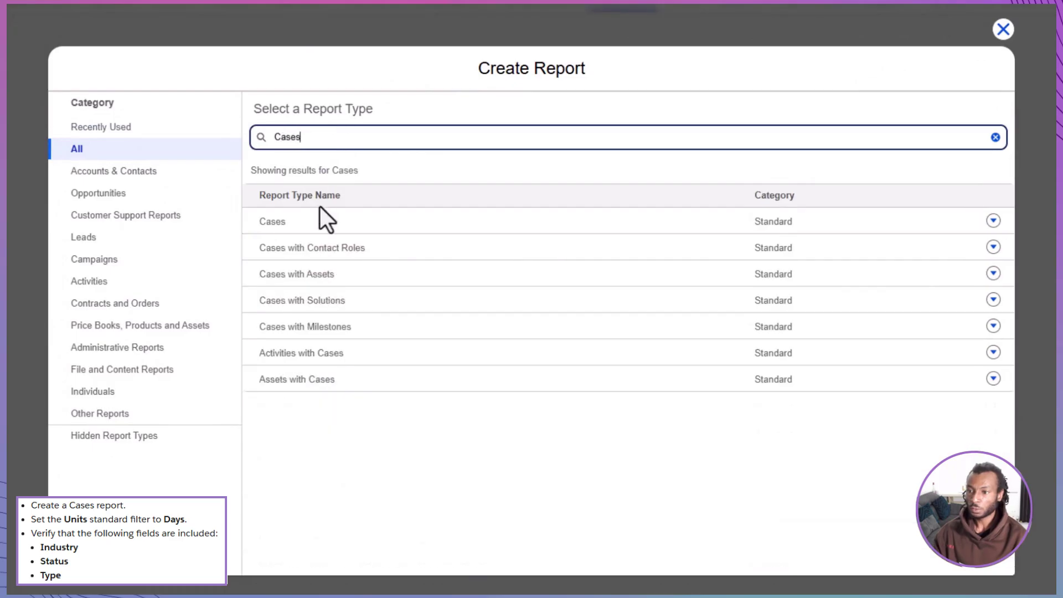
pyautogui.click(321, 220)
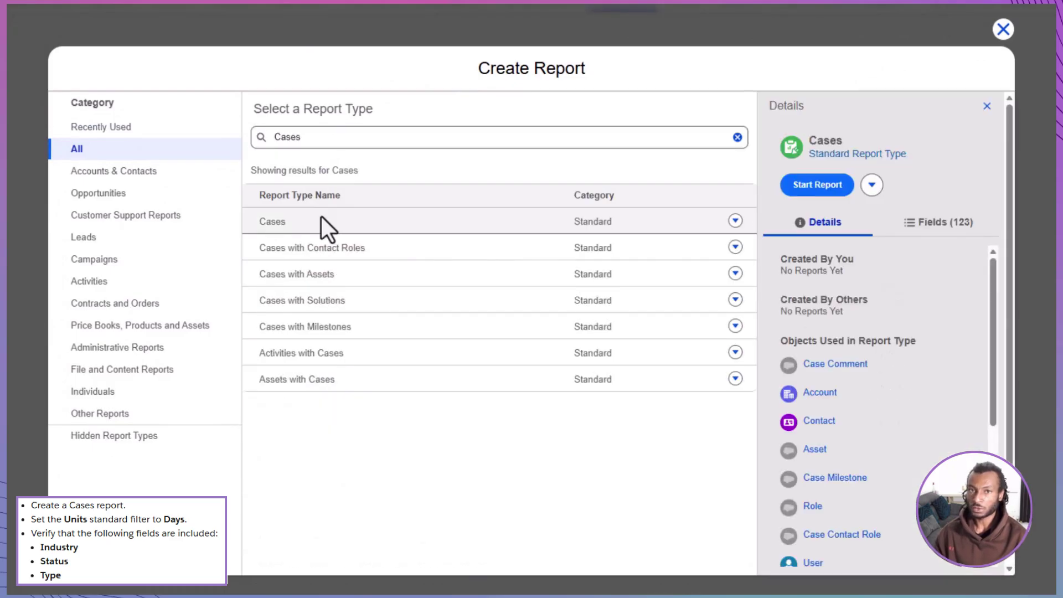
pyautogui.click(786, 186)
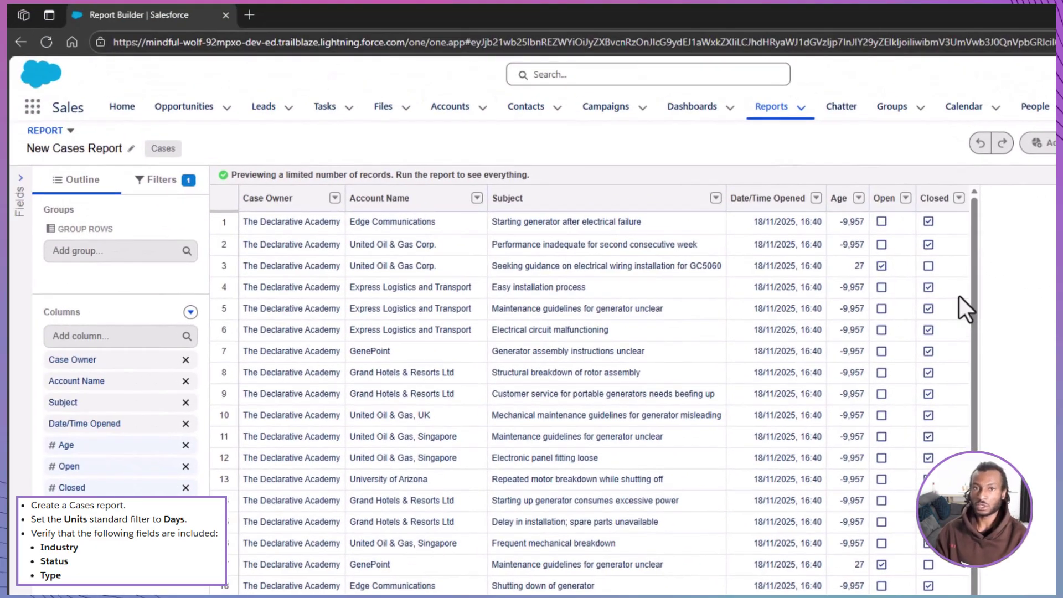
# Change the Units filter from Hours to Days.
pyautogui.click(168, 183)
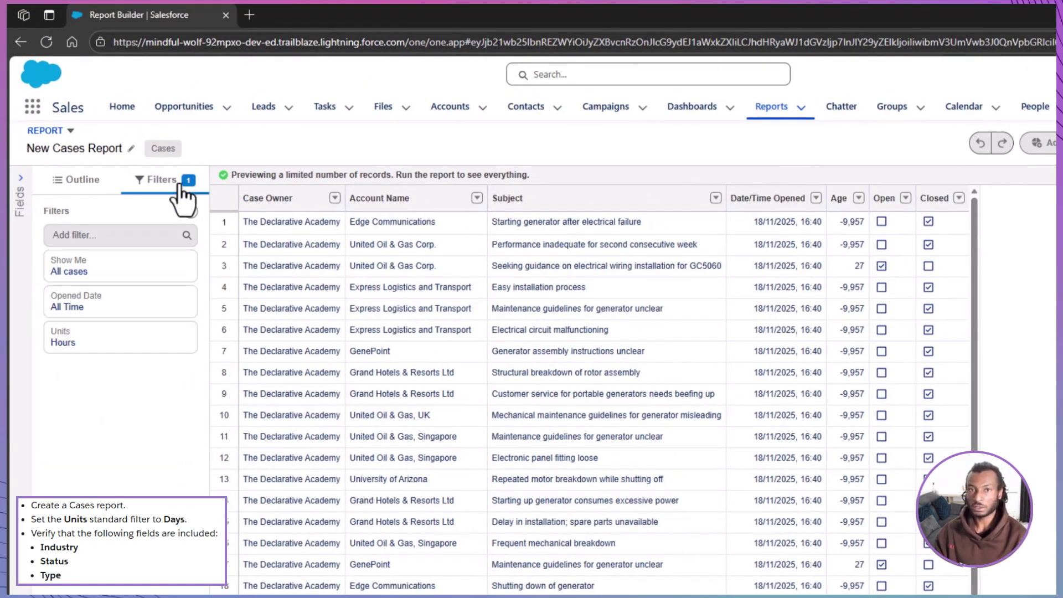
pyautogui.click(134, 339)
pyautogui.click(280, 348)
pyautogui.click(305, 426)
pyautogui.click(407, 381)
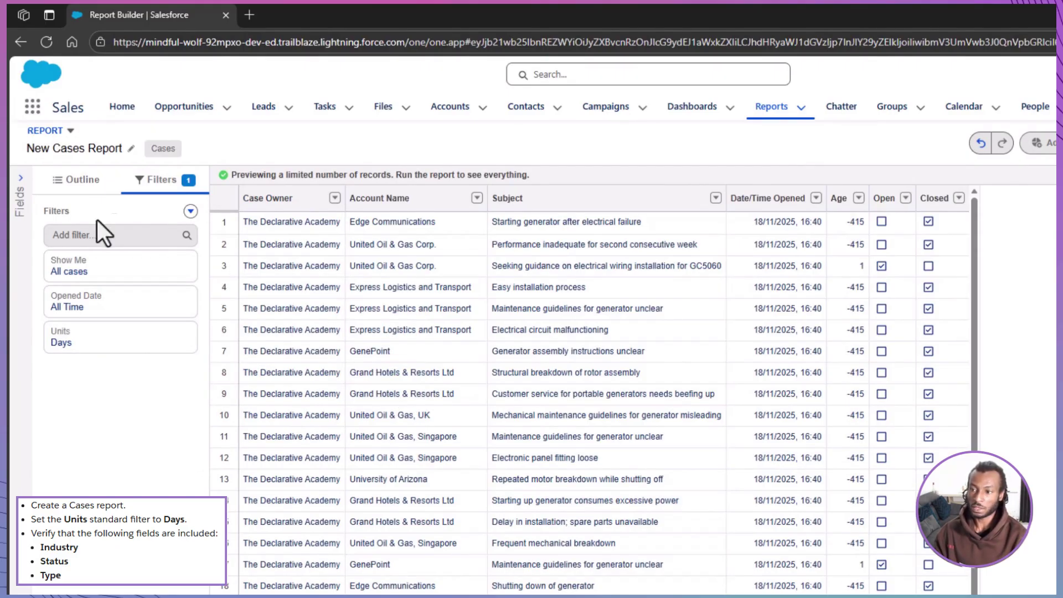
# Add Industry, Status and Type as report columns.
pyautogui.click(83, 181)
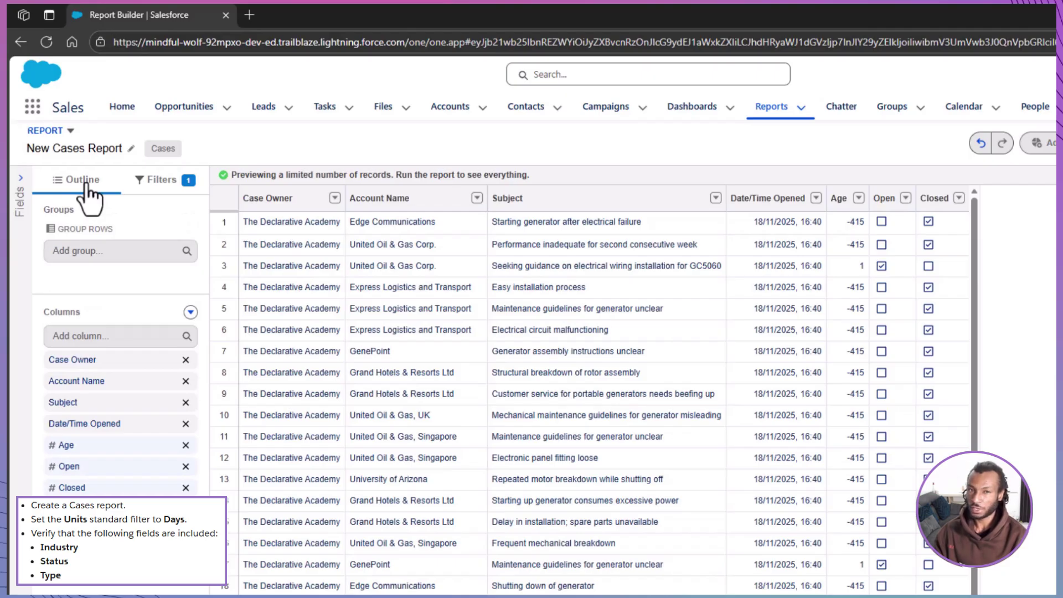
pyautogui.click(21, 178)
pyautogui.write('ind')
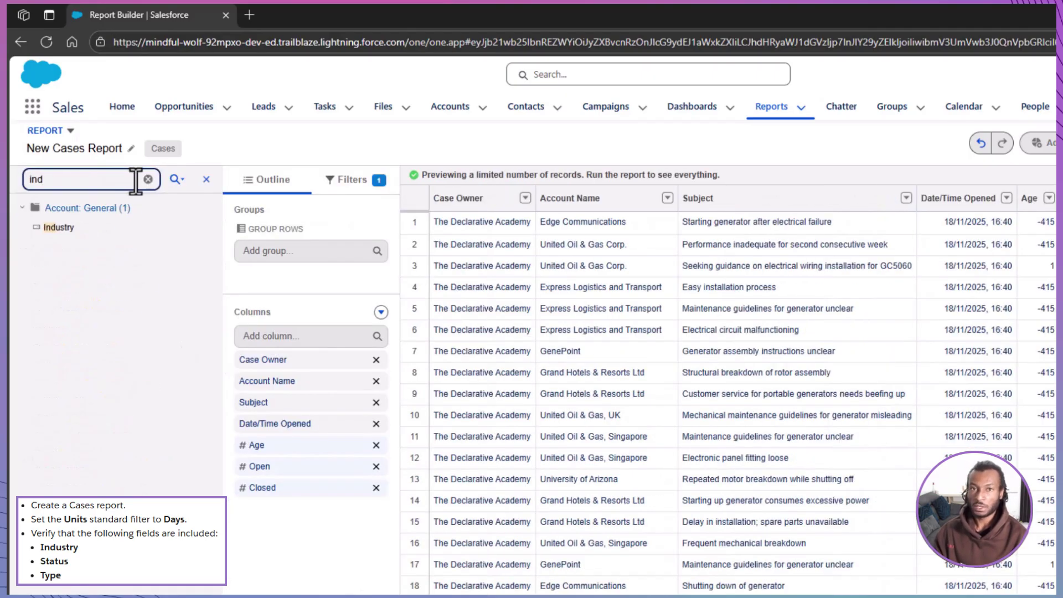
pyautogui.moveTo(139, 235); pyautogui.dragTo(261, 523)
pyautogui.click(95, 178)
pyautogui.press('BackSpace')
pyautogui.press('BackSpace')
pyautogui.press('BackSpace')
pyautogui.write('Status')
pyautogui.moveTo(48, 228); pyautogui.dragTo(253, 538)
pyautogui.click(91, 180)
pyautogui.press('BackSpace')
pyautogui.press('BackSpace')
pyautogui.press('BackSpace')
pyautogui.press('BackSpace')
pyautogui.press('BackSpace')
pyautogui.press('BackSpace')
pyautogui.write('Type')
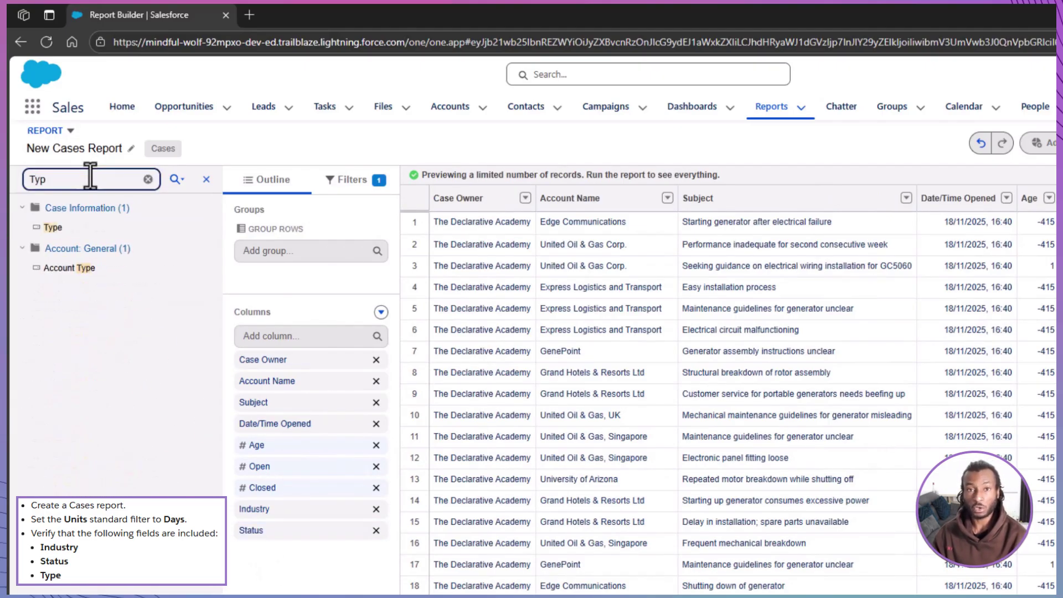
pyautogui.moveTo(53, 228); pyautogui.dragTo(244, 552)
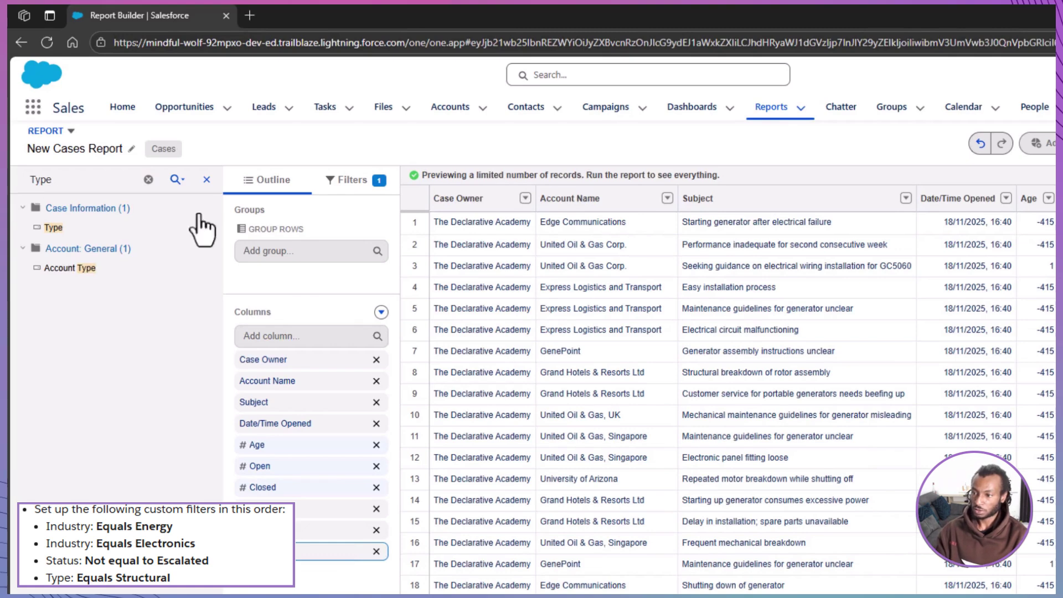
# Switch to the filters panel and add the filter Industry equals Energy.
pyautogui.click(207, 180)
pyautogui.click(163, 180)
pyautogui.click(157, 235)
pyautogui.write('indus')
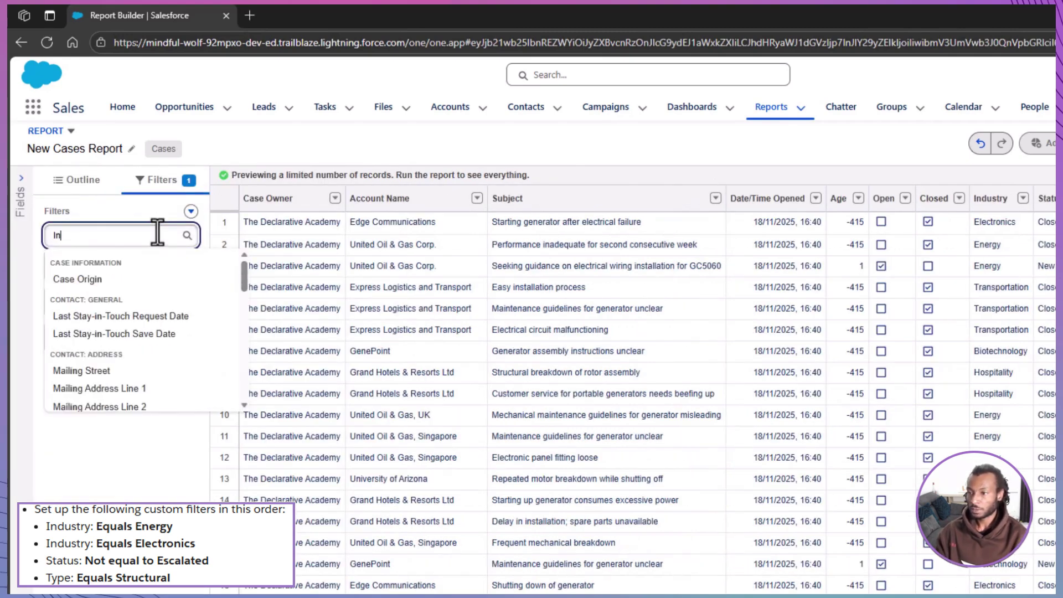
pyautogui.click(158, 277)
pyautogui.scroll(-4, 337, 426)
pyautogui.click(354, 475)
pyautogui.click(411, 534)
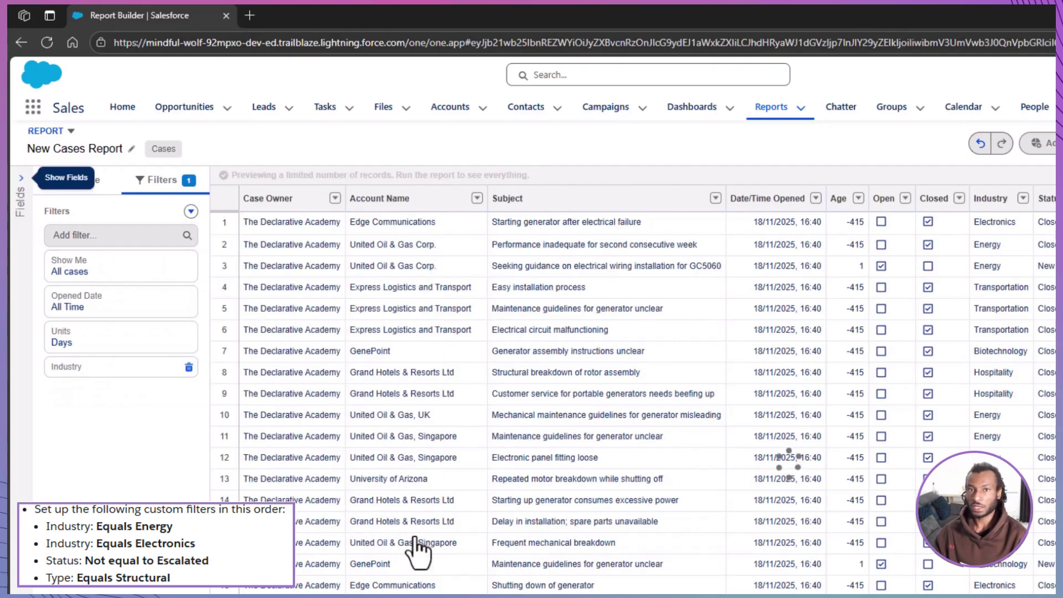
# Add a second filter: Industry equals Electronics.
pyautogui.click(160, 234)
pyautogui.write('Indu')
pyautogui.click(152, 275)
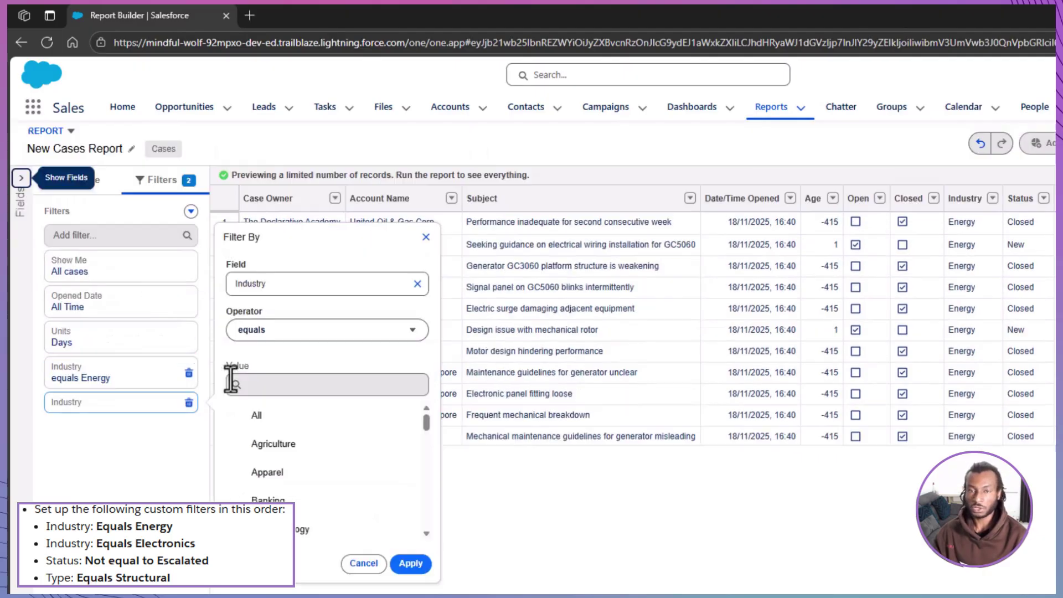
pyautogui.scroll(-3, 349, 409)
pyautogui.click(274, 486)
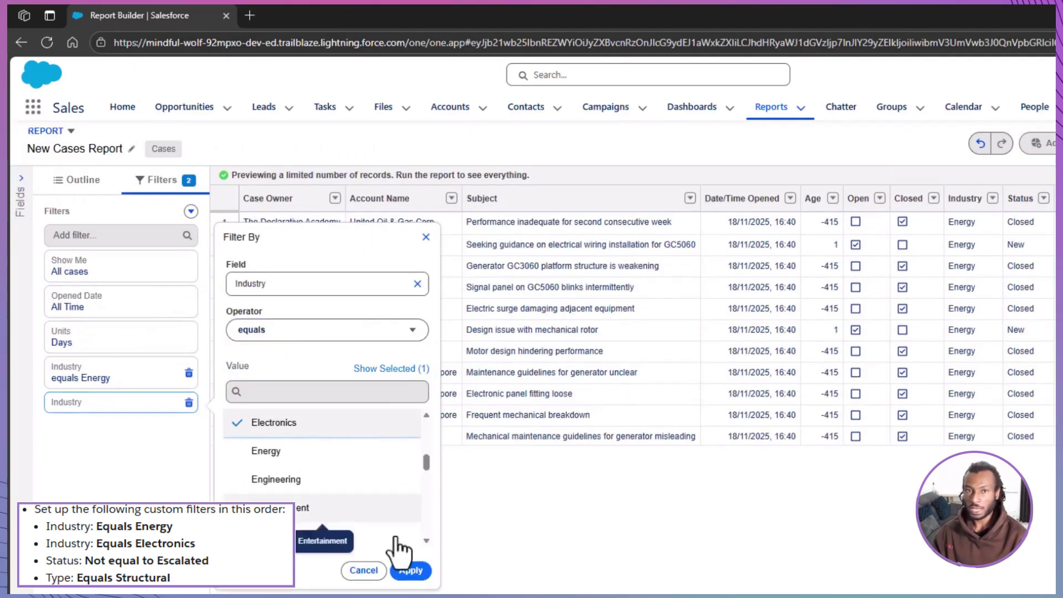
pyautogui.click(411, 563)
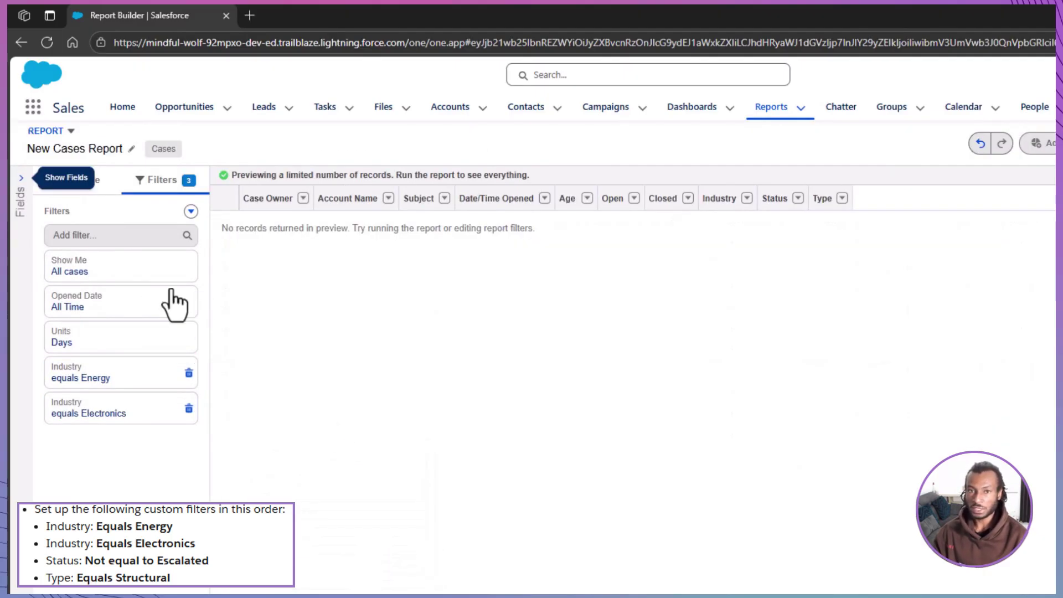
# Add a filter for Status not equal to Escalated.
pyautogui.click(147, 237)
pyautogui.write('Stat')
pyautogui.click(150, 277)
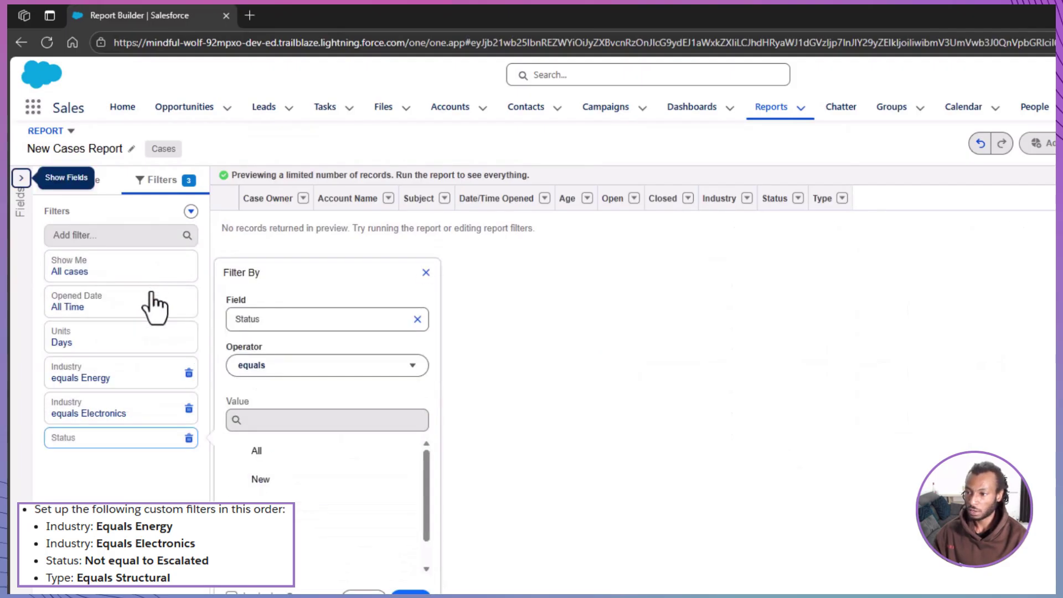
pyautogui.click(302, 368)
pyautogui.click(335, 432)
pyautogui.click(310, 510)
pyautogui.click(411, 593)
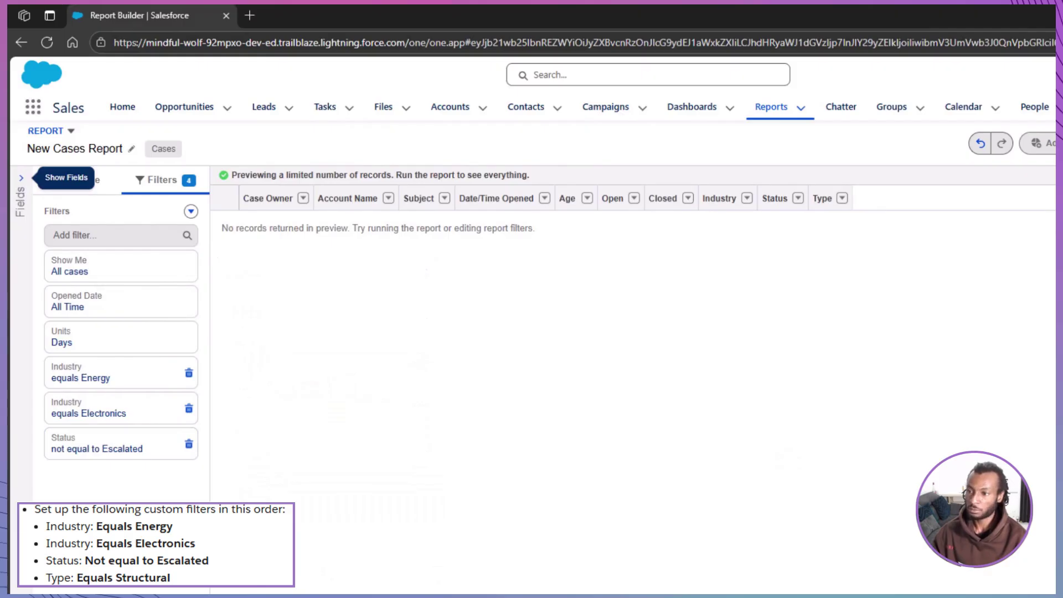
# Add a filter for Type equals Structural.
pyautogui.click(123, 234)
pyautogui.write('Typ')
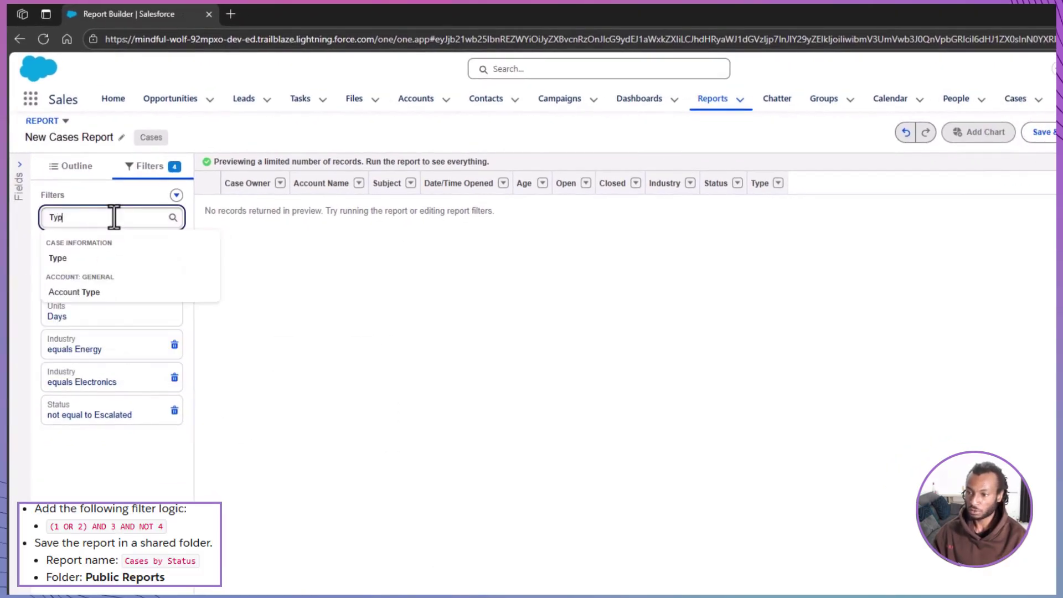
pyautogui.click(116, 258)
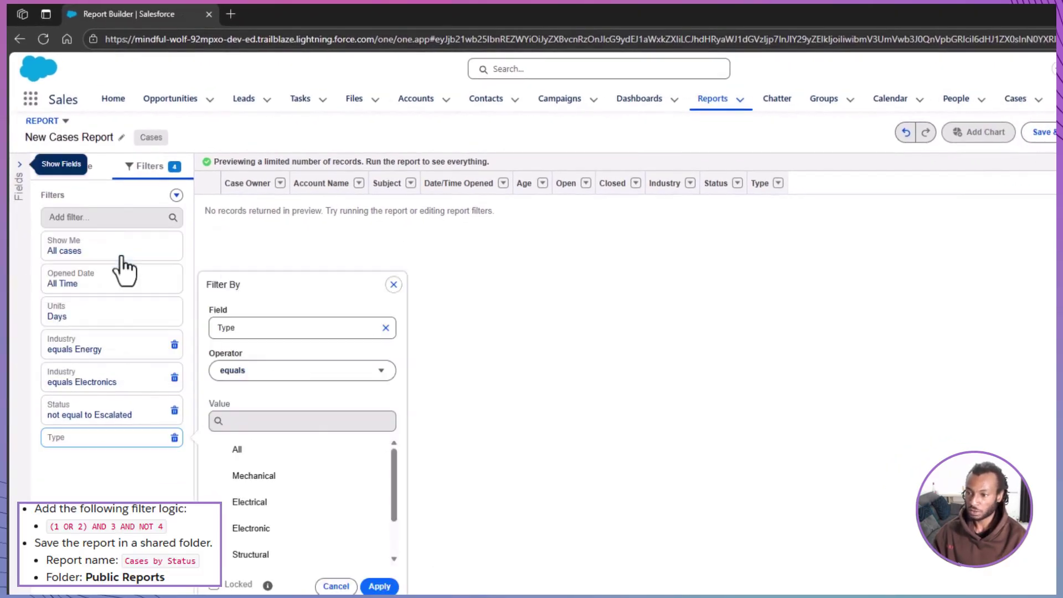
pyautogui.click(332, 557)
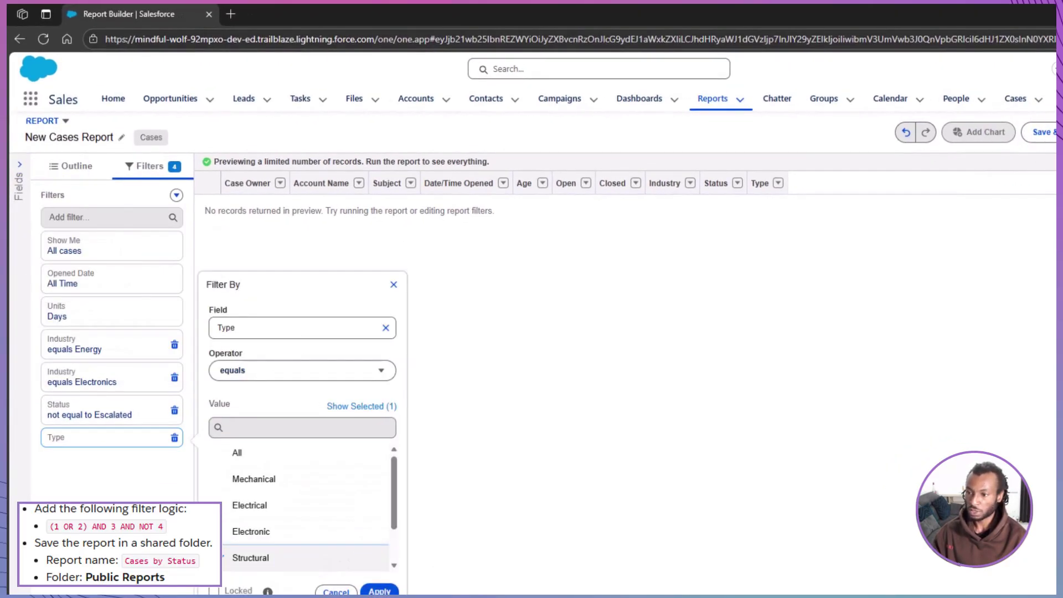
pyautogui.click(378, 589)
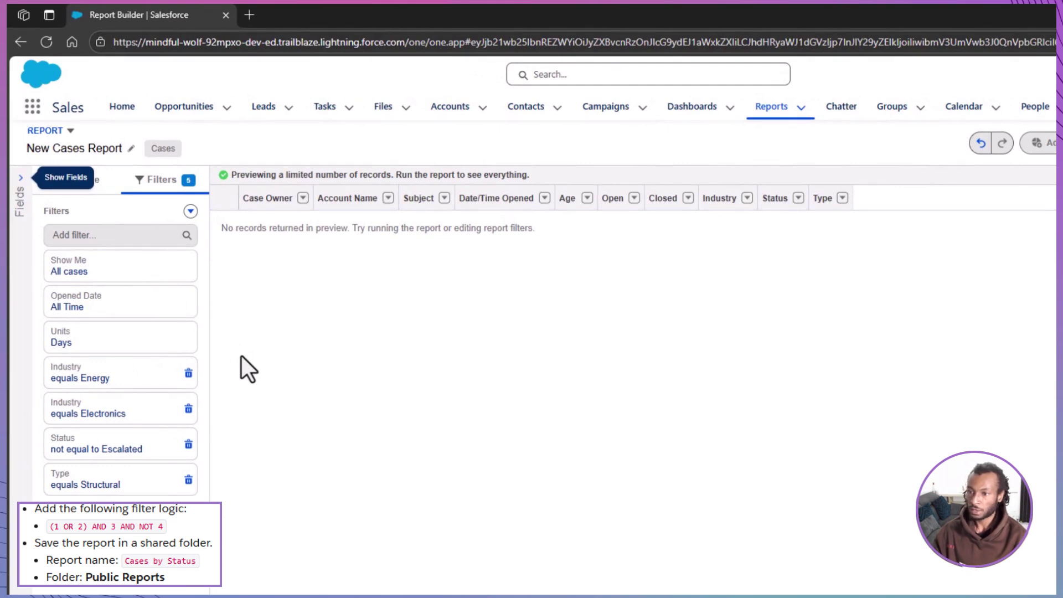
pyautogui.click(191, 211)
# Add custom filter logic, edit it to (1 OR 2) AND 3 AND NOT 4, and apply.
pyautogui.click(187, 233)
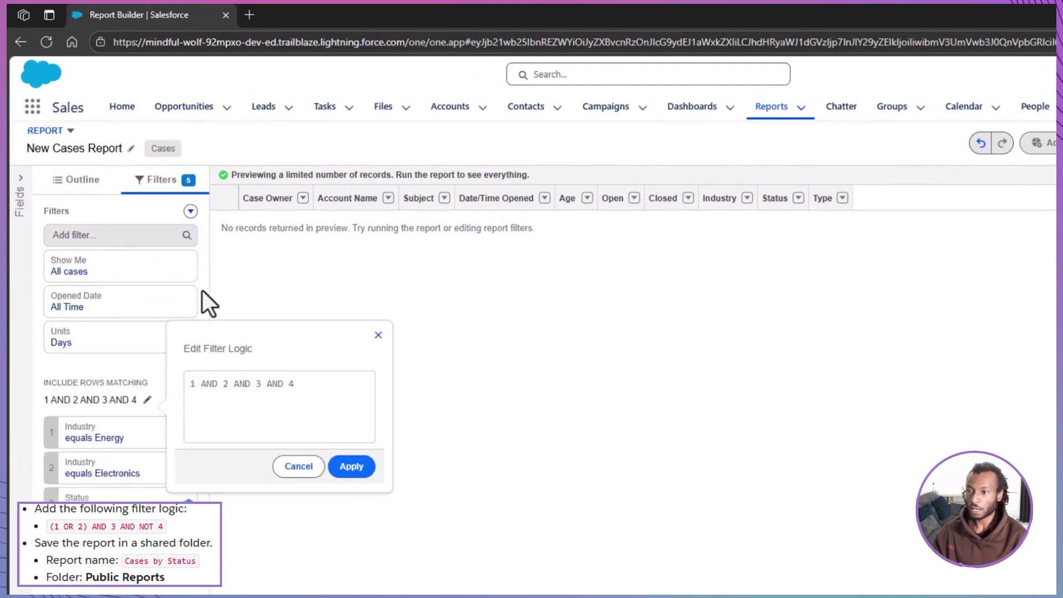
pyautogui.click(194, 388)
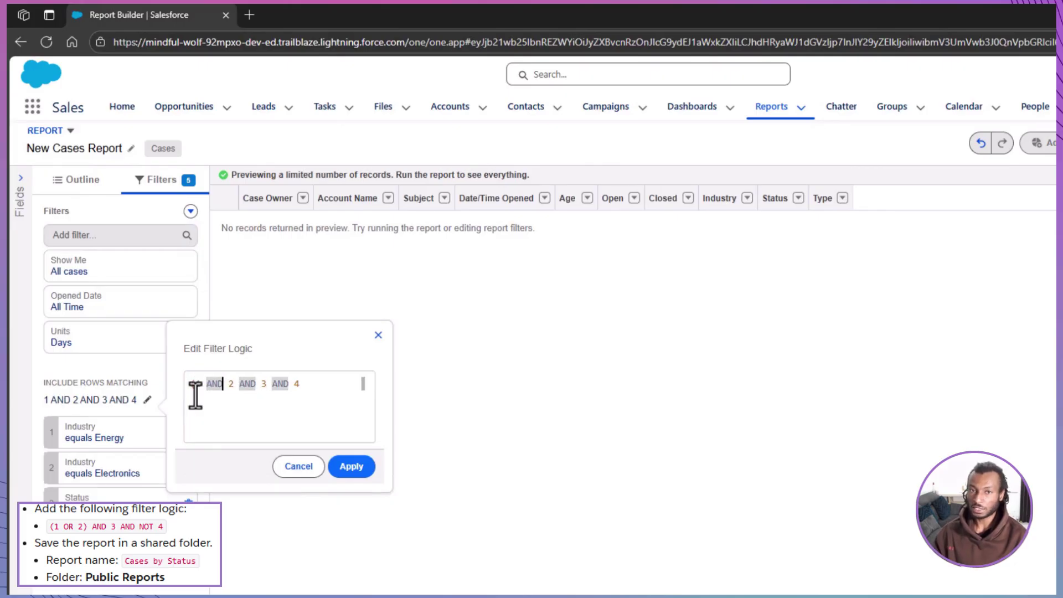
pyautogui.write('OR 2)')
pyautogui.press('Right')
pyautogui.press('Right')
pyautogui.press('Right')
pyautogui.press('Right')
pyautogui.press('Right')
pyautogui.press('Right')
pyautogui.press('Right')
pyautogui.press('Right')
pyautogui.press('Right')
pyautogui.press('Right')
pyautogui.press('Right')
pyautogui.write('NOT')
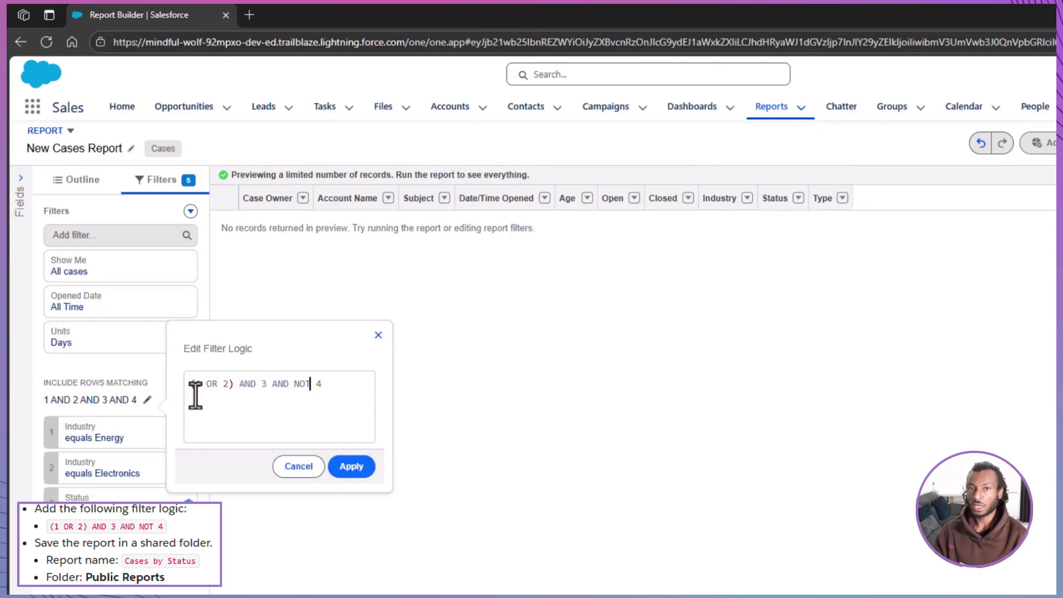
pyautogui.click(354, 466)
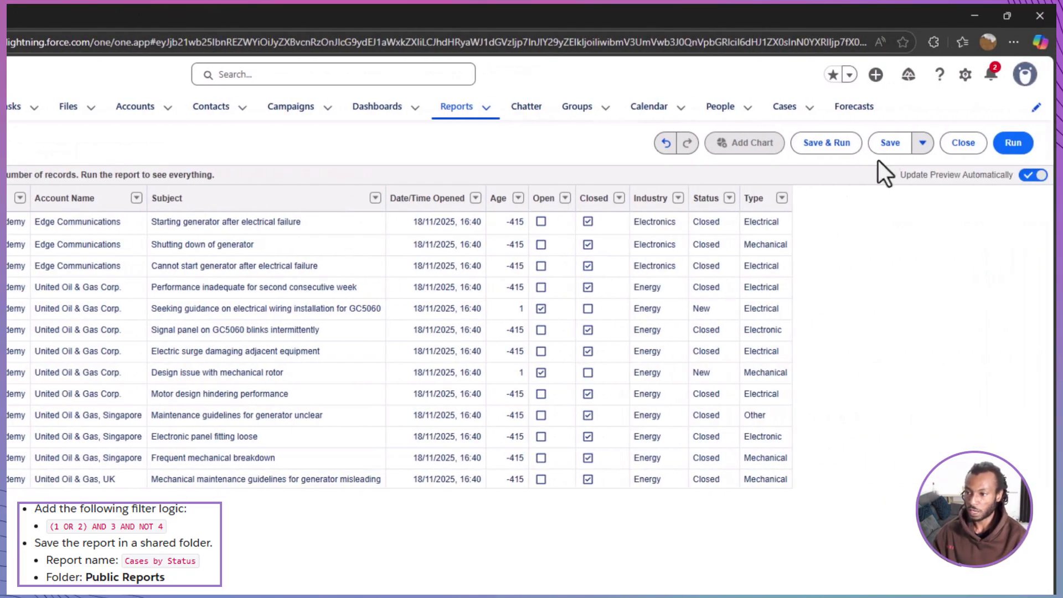
# Save the report as 'Cases by Status' in the Public Reports folder.
pyautogui.click(889, 143)
pyautogui.click(506, 253)
pyautogui.hotkey('ctrl', 'a')
pyautogui.press('BackSpace')
pyautogui.write('Cases by Status')
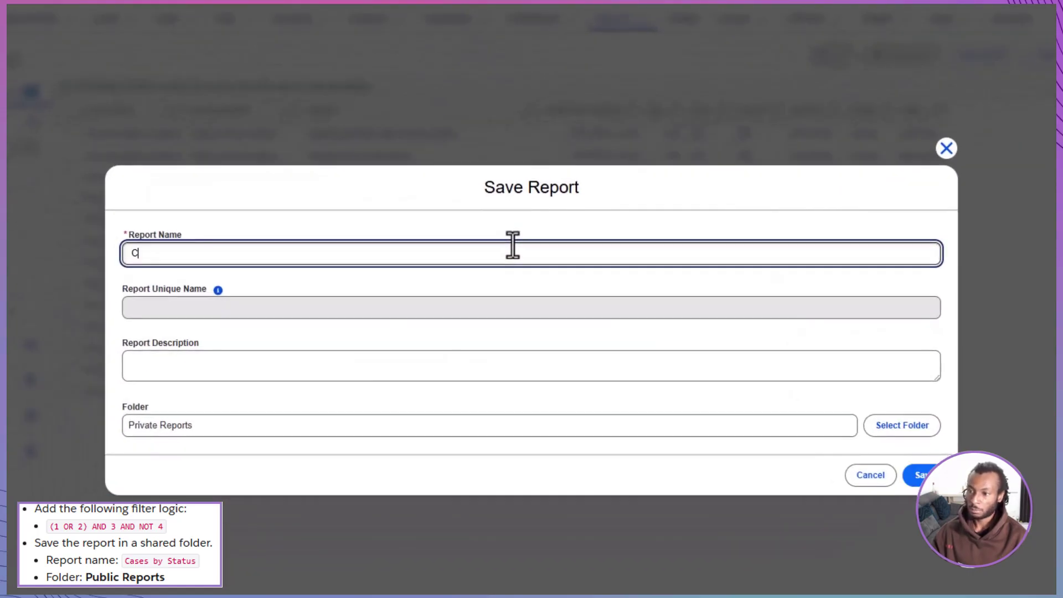
pyautogui.click(557, 432)
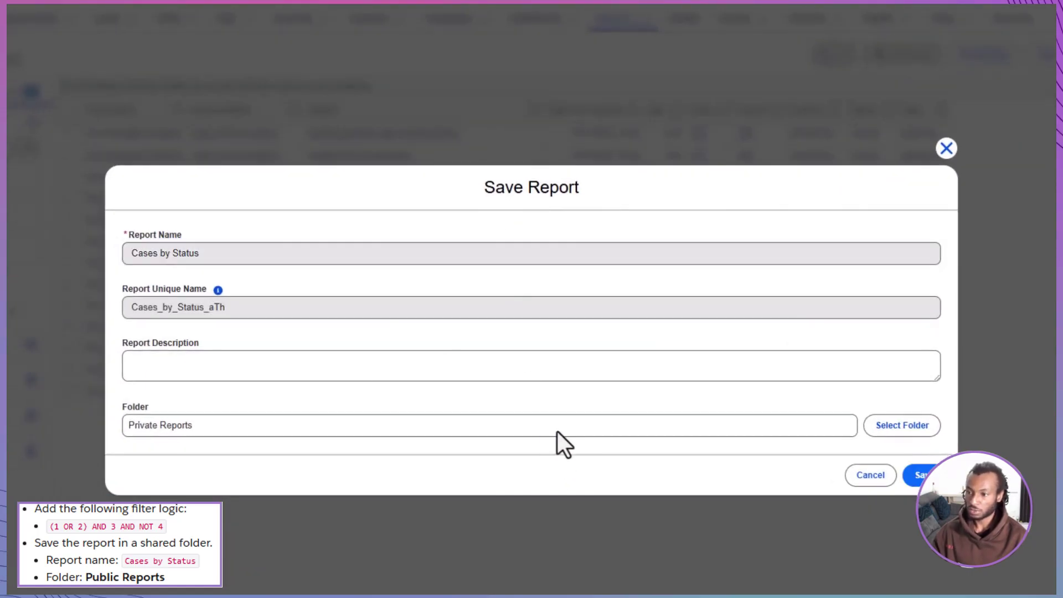
pyautogui.click(886, 428)
pyautogui.click(340, 273)
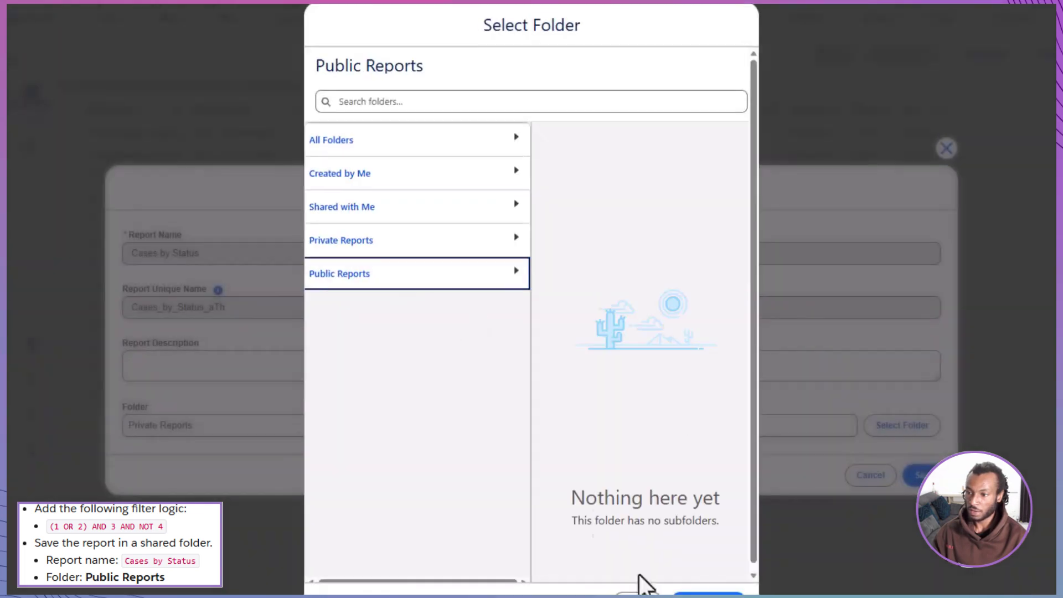
pyautogui.click(684, 585)
pyautogui.click(915, 476)
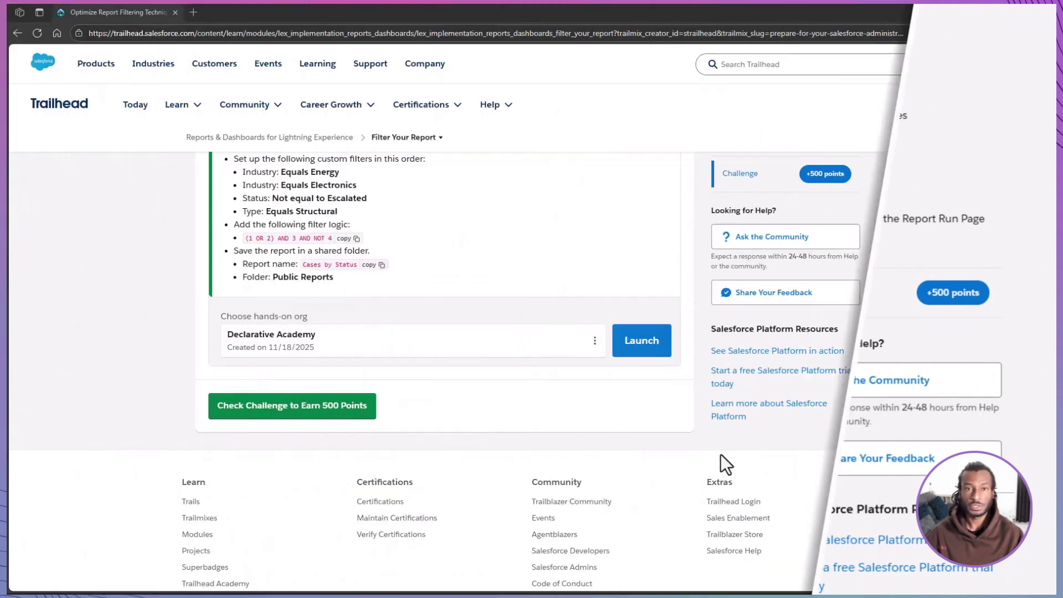
# Run the Trailhead challenge check for the Cases by Status report.
pyautogui.click(340, 414)
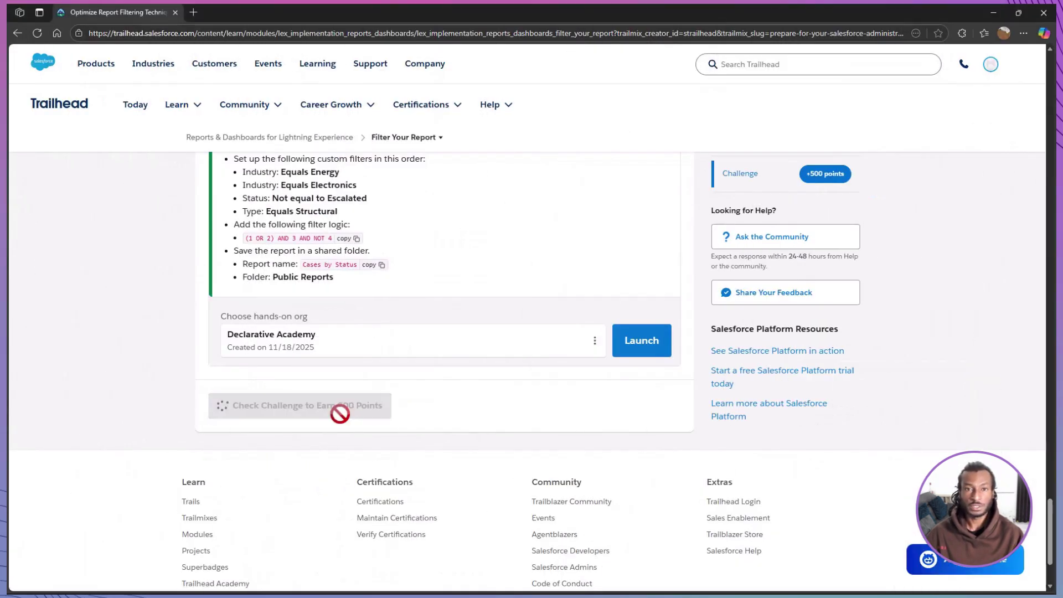